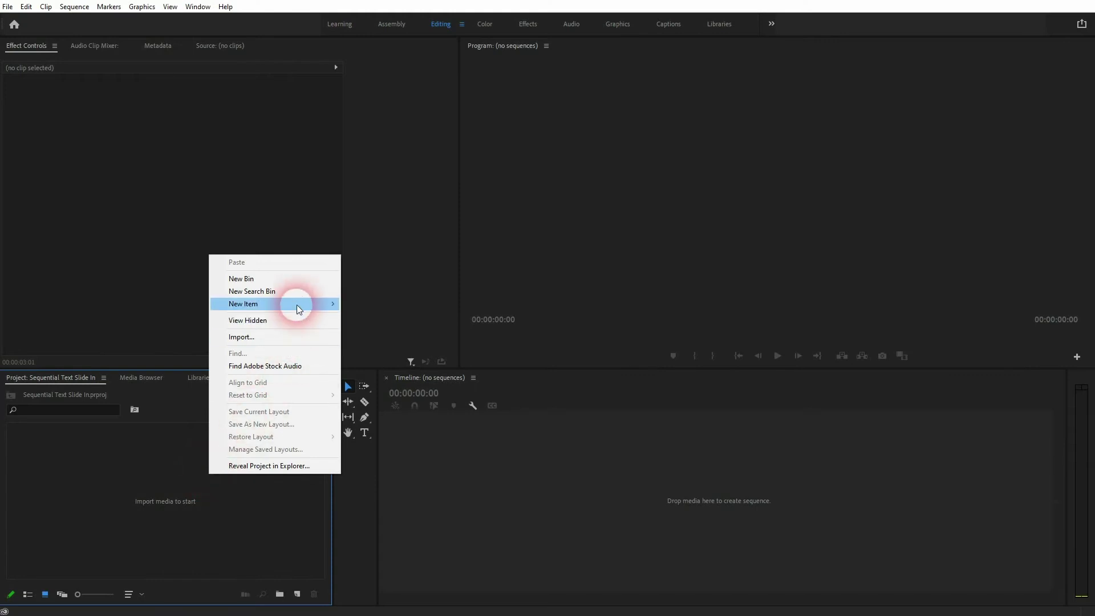
# Create a 1920 × 1080 black video at 25 fps and place it on the timeline as a new sequence
pyautogui.moveTo(302, 305)
pyautogui.click(413, 373)
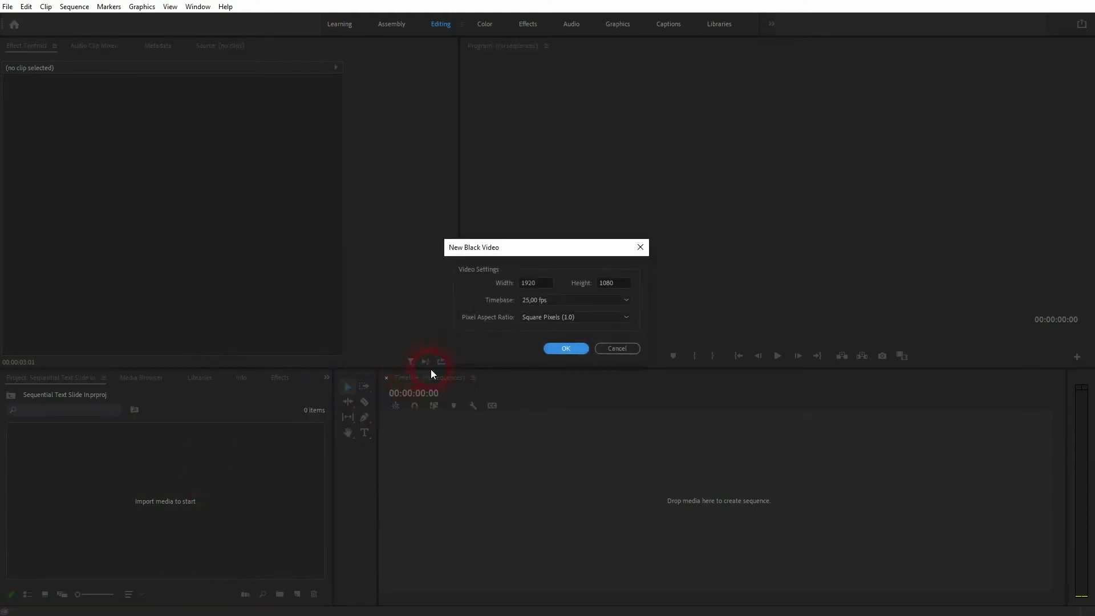
pyautogui.moveTo(550, 290); pyautogui.dragTo(503, 286)
pyautogui.moveTo(626, 287); pyautogui.dragTo(600, 303)
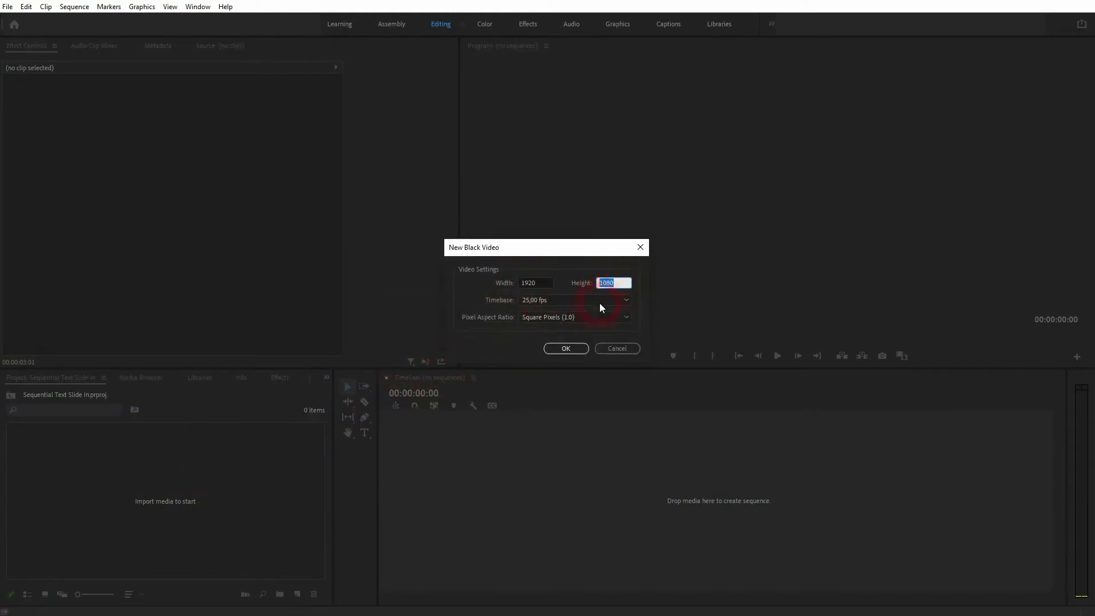
pyautogui.click(571, 351)
pyautogui.moveTo(299, 494); pyautogui.dragTo(424, 496)
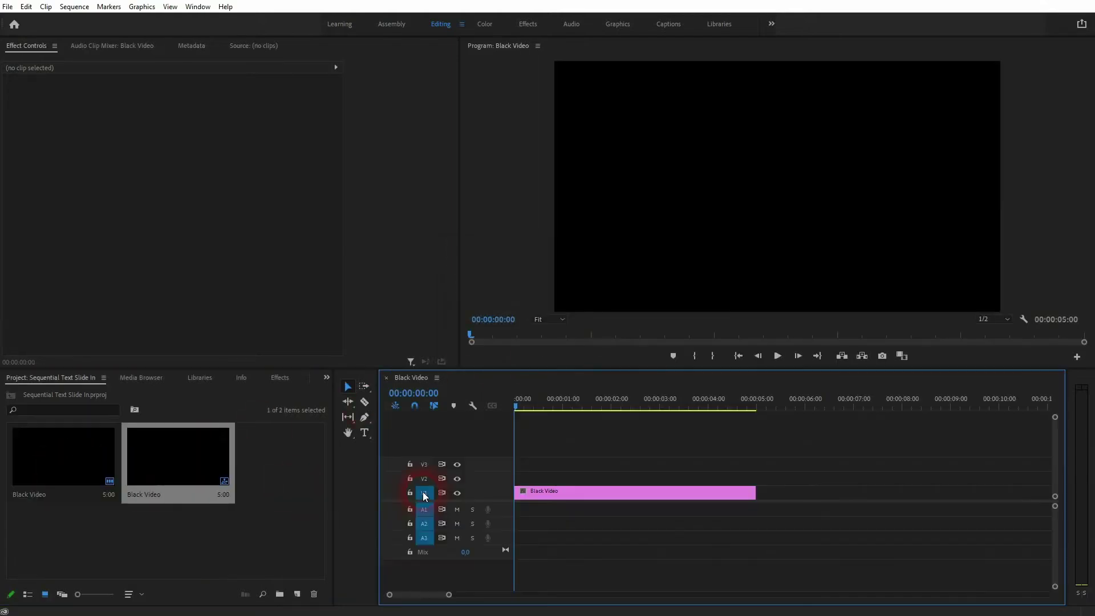
# Add a text layer reading "HIT" near the left edge of the frame with the Type tool
pyautogui.scroll(5, 532, 476)
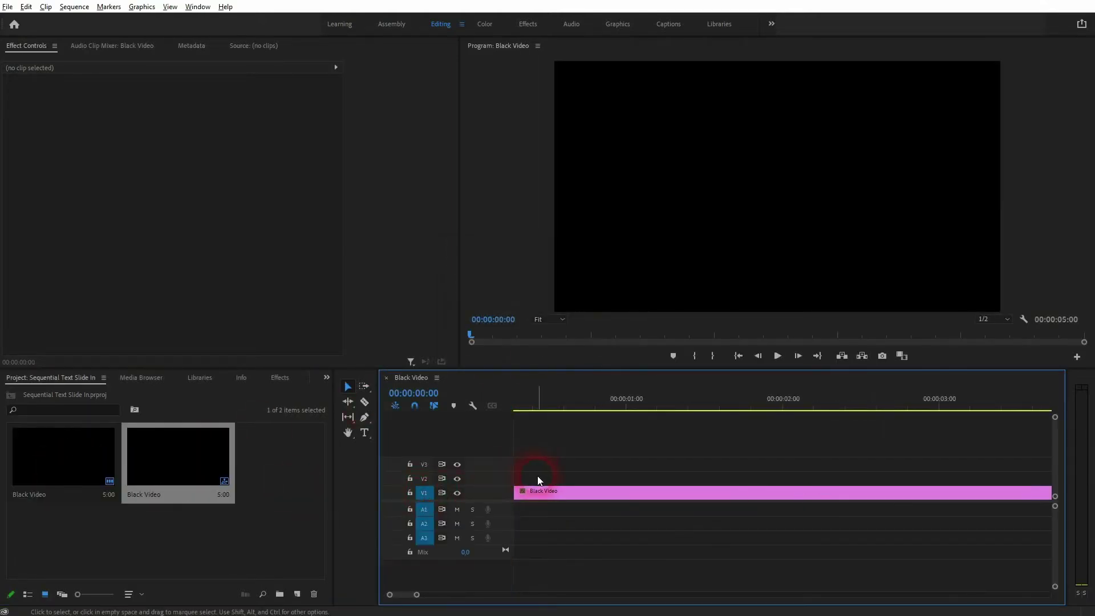
pyautogui.scroll(-1, 538, 476)
pyautogui.press('-')
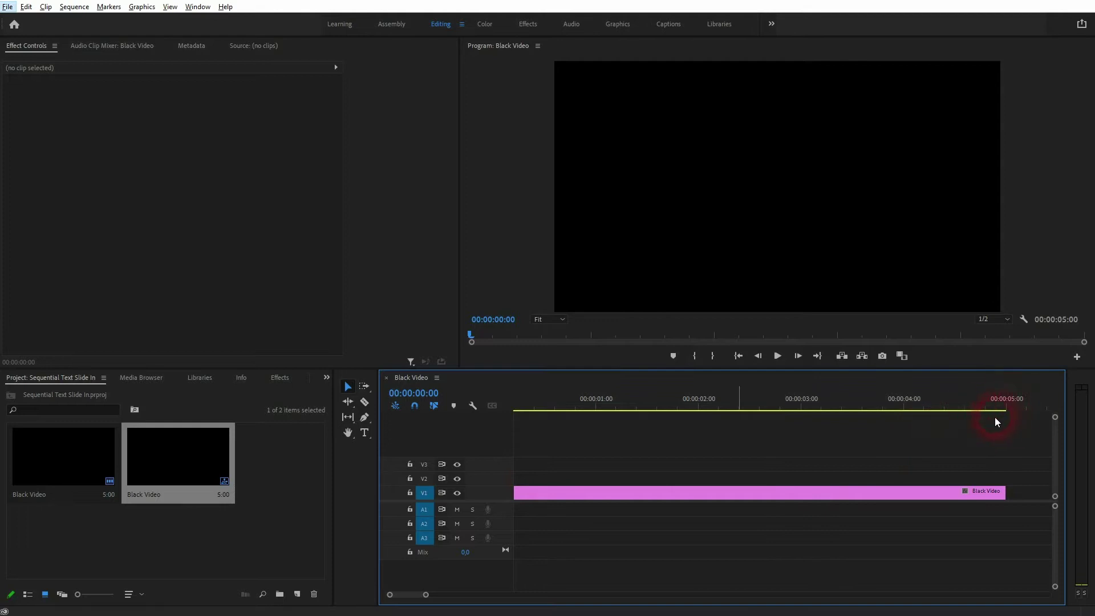
pyautogui.press('\\')
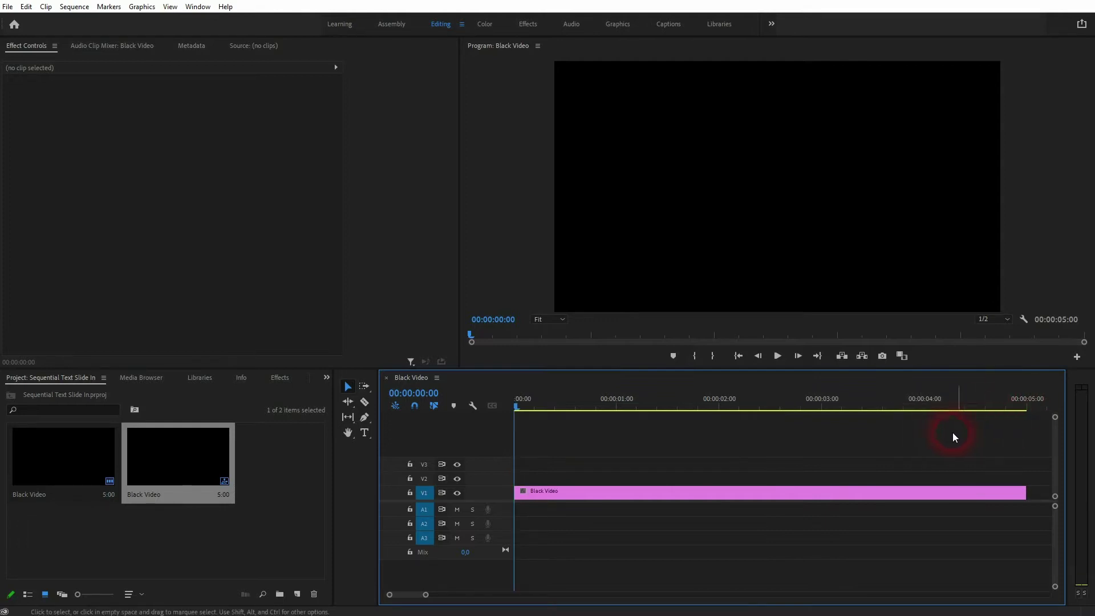
pyautogui.click(364, 431)
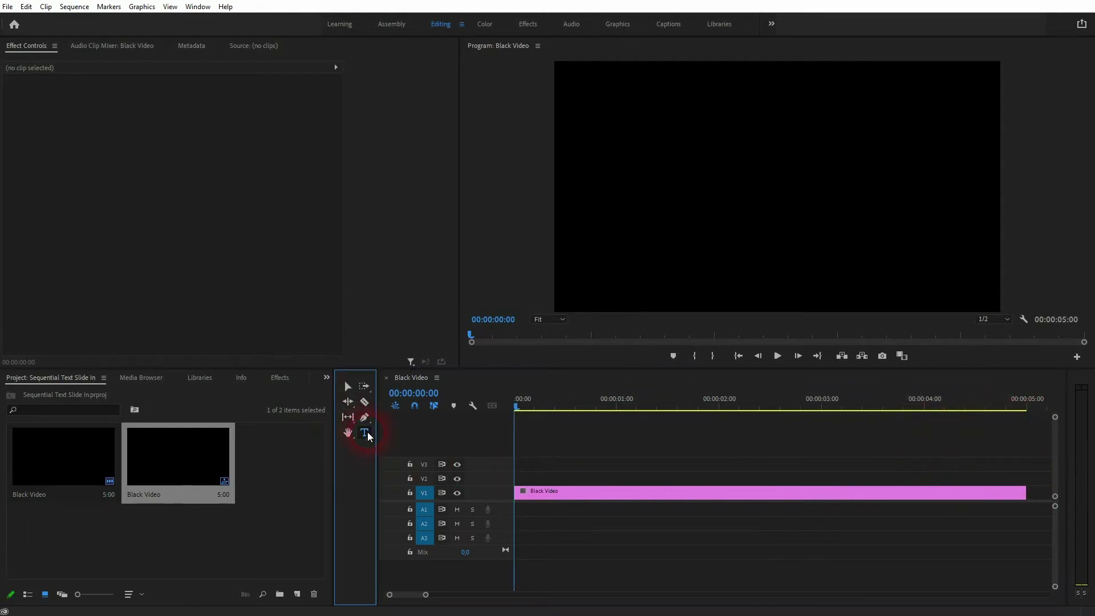
pyautogui.click(590, 197)
pyautogui.click(808, 200)
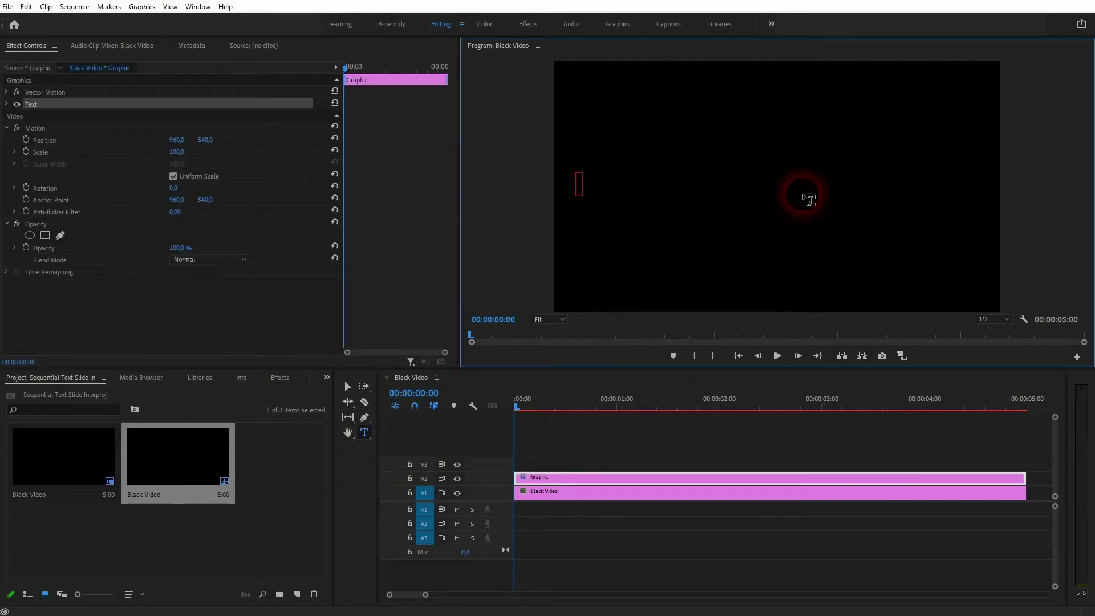
pyautogui.write('HIT')
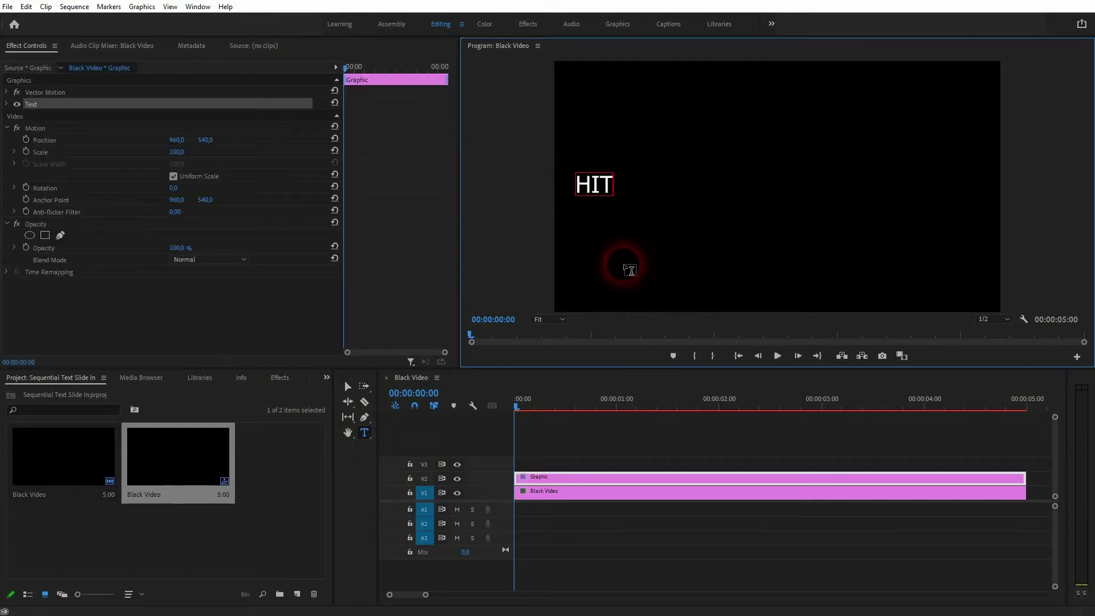
# Enlarge the HIT text slightly and place it close to the frame's left edge at mid-height
pyautogui.click(348, 386)
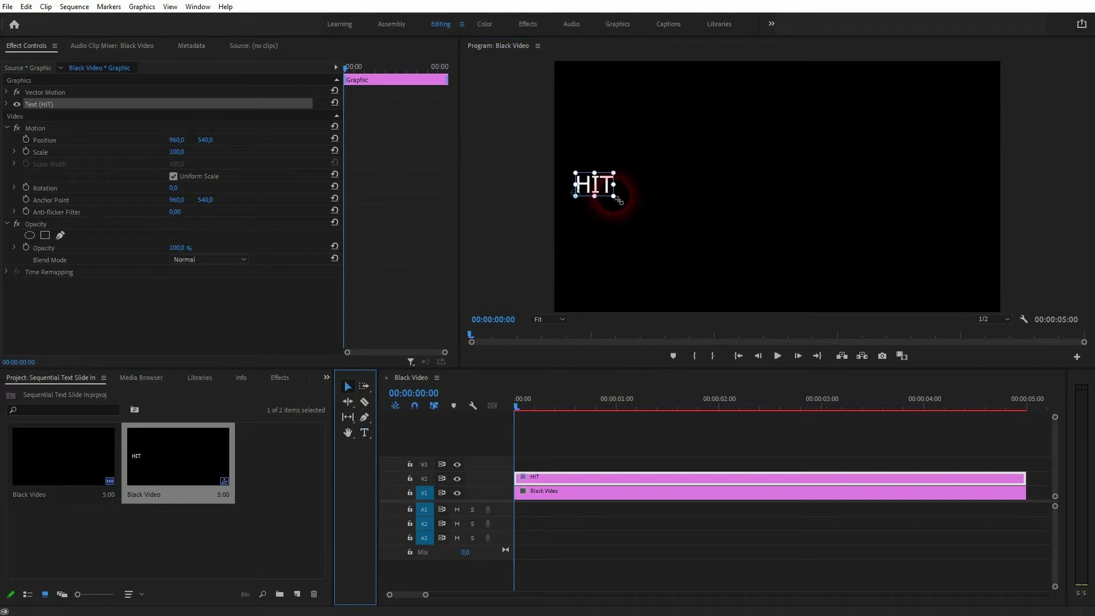
pyautogui.moveTo(613, 195); pyautogui.dragTo(670, 201)
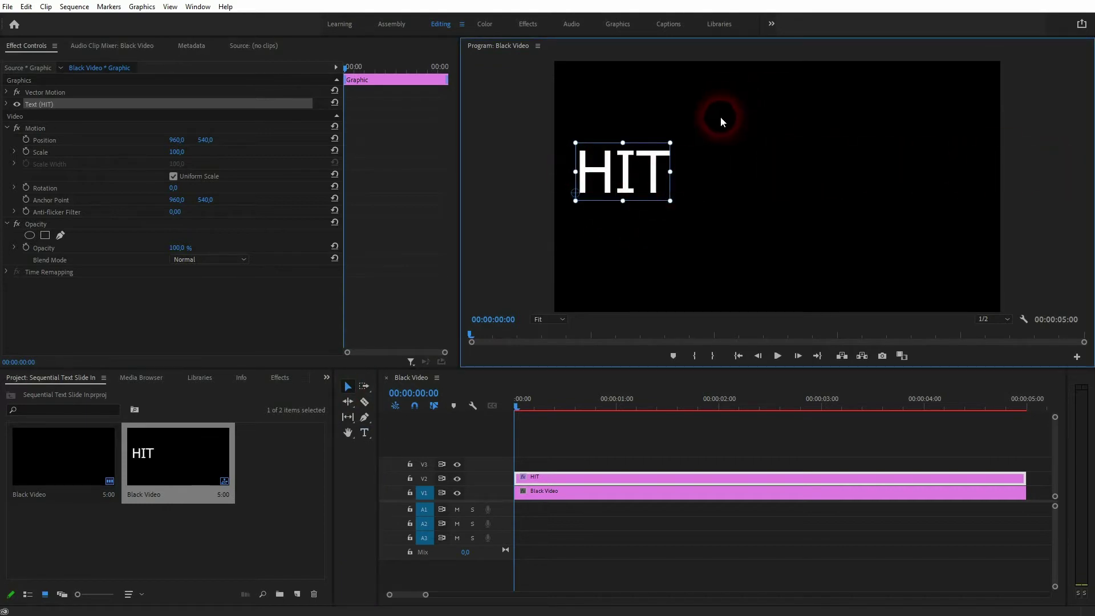
pyautogui.moveTo(670, 143); pyautogui.dragTo(589, 189)
pyautogui.click(600, 192)
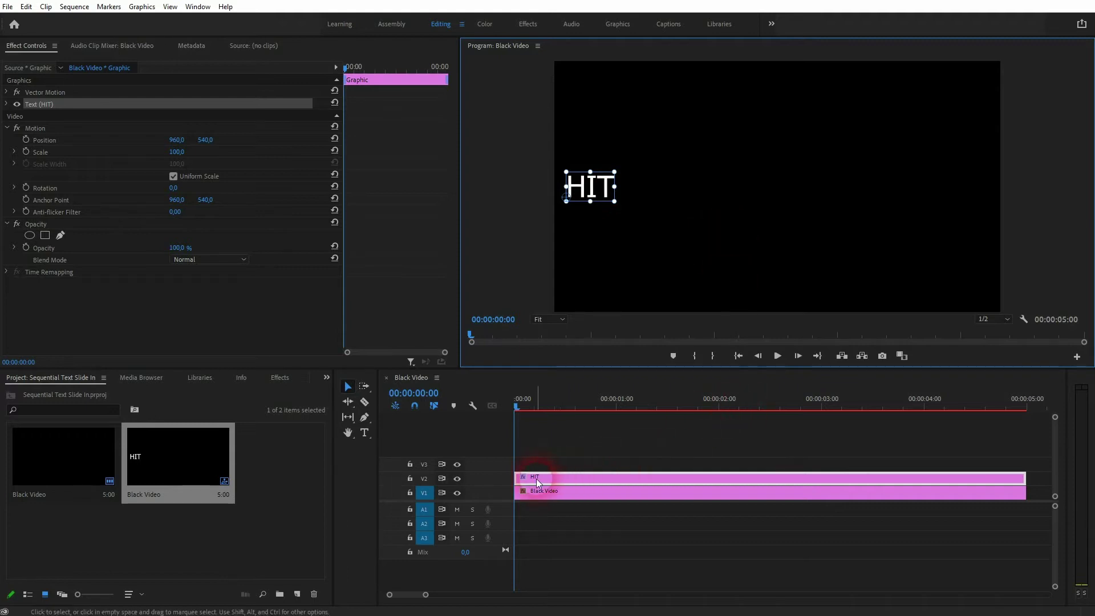
# Shorten the HIT clip and duplicate it three times, staggered end to end on tracks V3, V4 and V5
pyautogui.moveTo(1027, 482); pyautogui.dragTo(603, 450)
pyautogui.moveTo(606, 450); pyautogui.dragTo(643, 436)
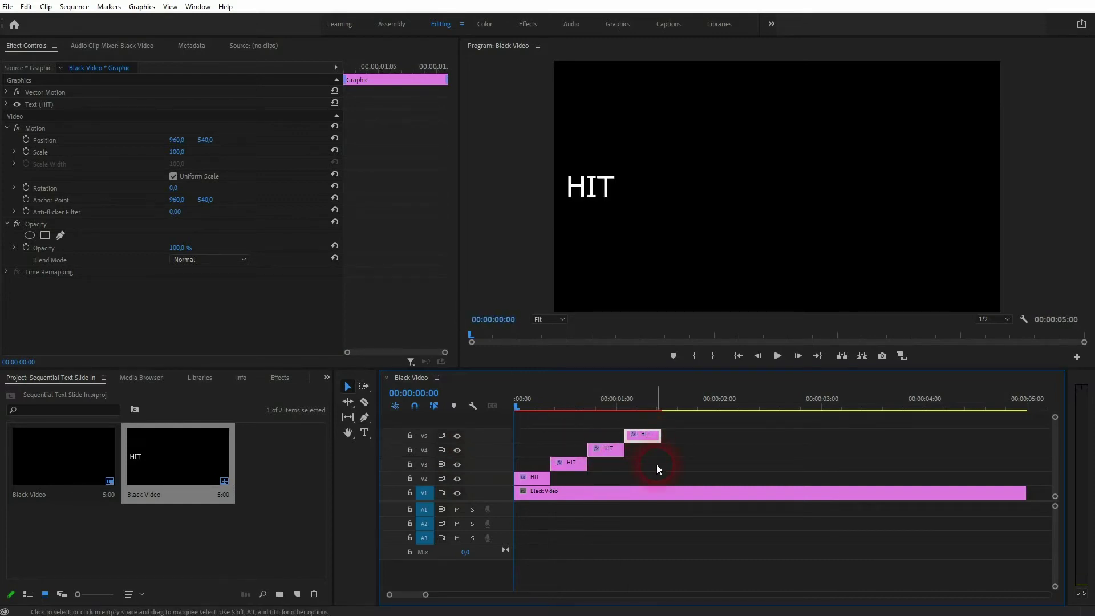
# Replace the text of the HIT copy on V3 with "LIKE"
pyautogui.moveTo(515, 405); pyautogui.dragTo(559, 409)
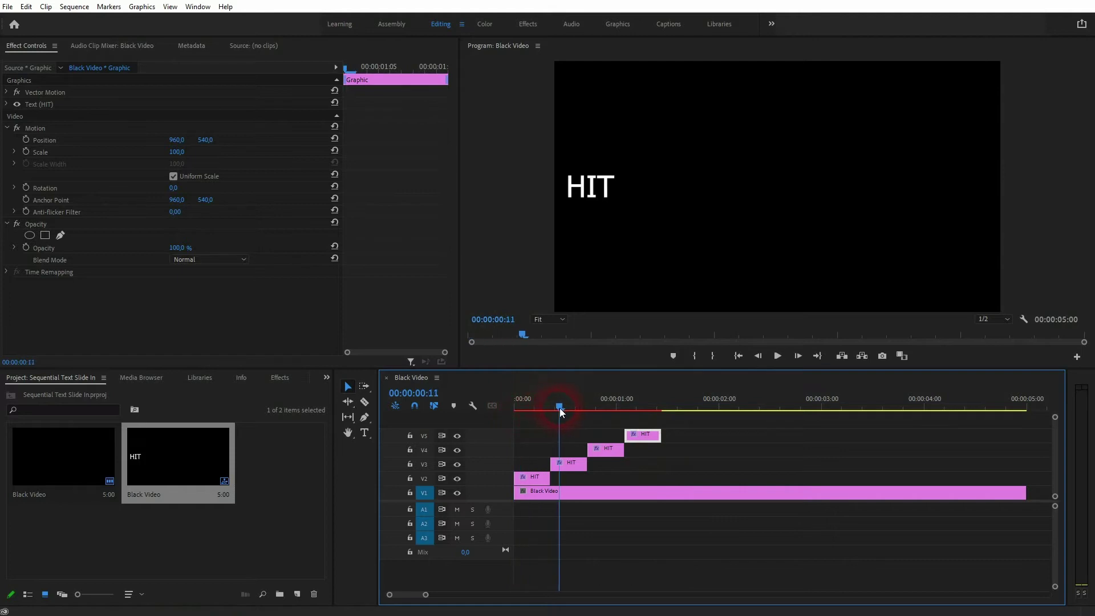
pyautogui.click(576, 474)
pyautogui.click(365, 432)
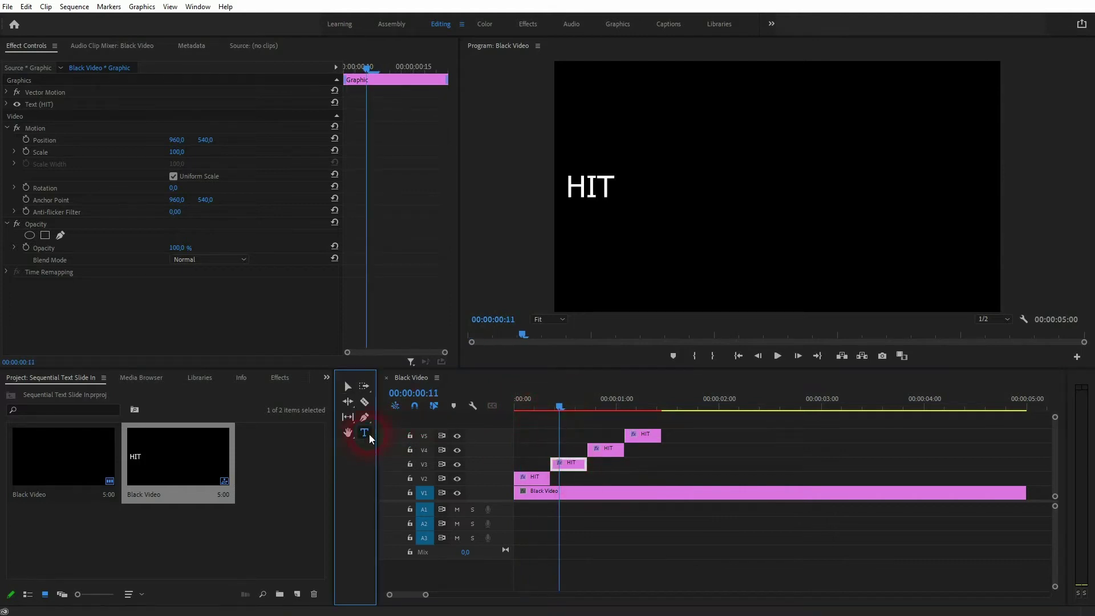
pyautogui.click(592, 188)
pyautogui.click(592, 189)
pyautogui.hotkey('ctrl', 'a')
pyautogui.press('BackSpace')
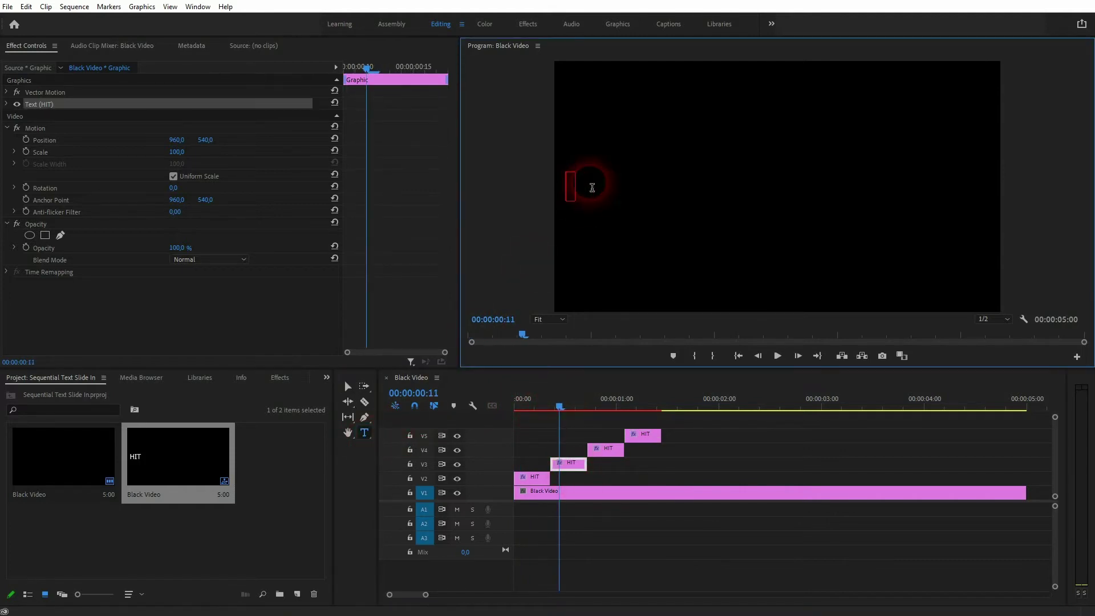
pyautogui.write('LIKE')
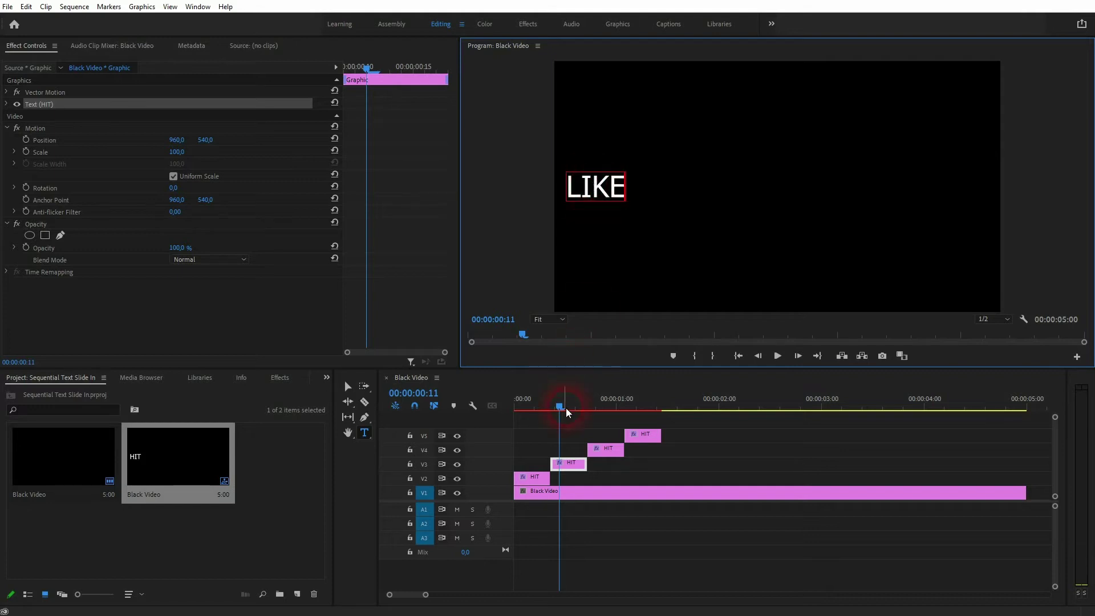
# Replace the text of the HIT copy on V4 with "AND"
pyautogui.moveTo(559, 407); pyautogui.dragTo(596, 408)
pyautogui.click(598, 196)
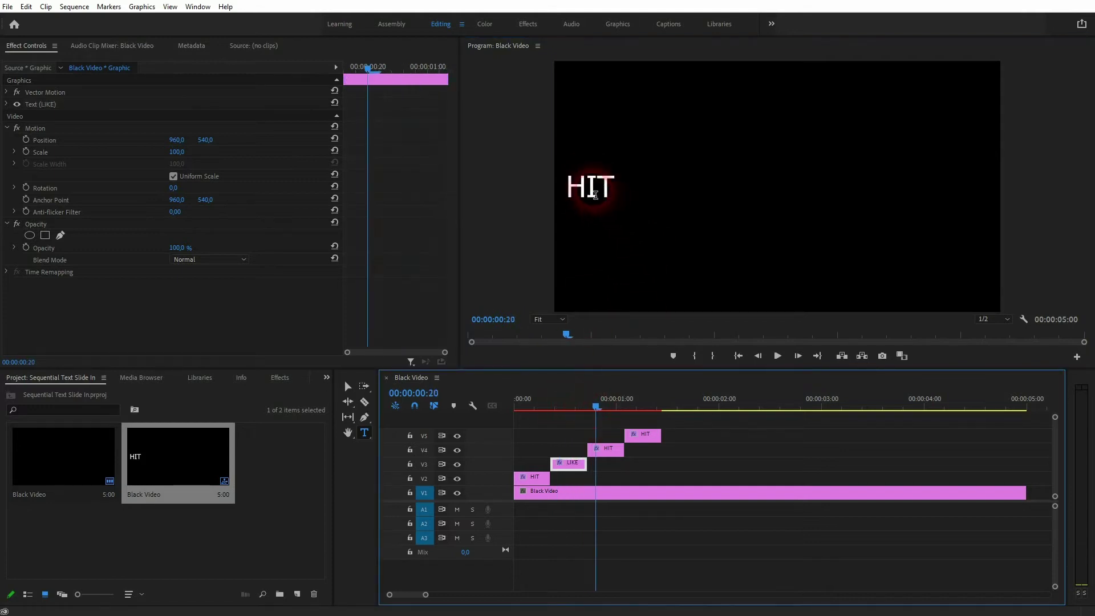
pyautogui.press('BackSpace')
pyautogui.hotkey('ctrl', 'a')
pyautogui.press('BackSpace')
pyautogui.write('AND')
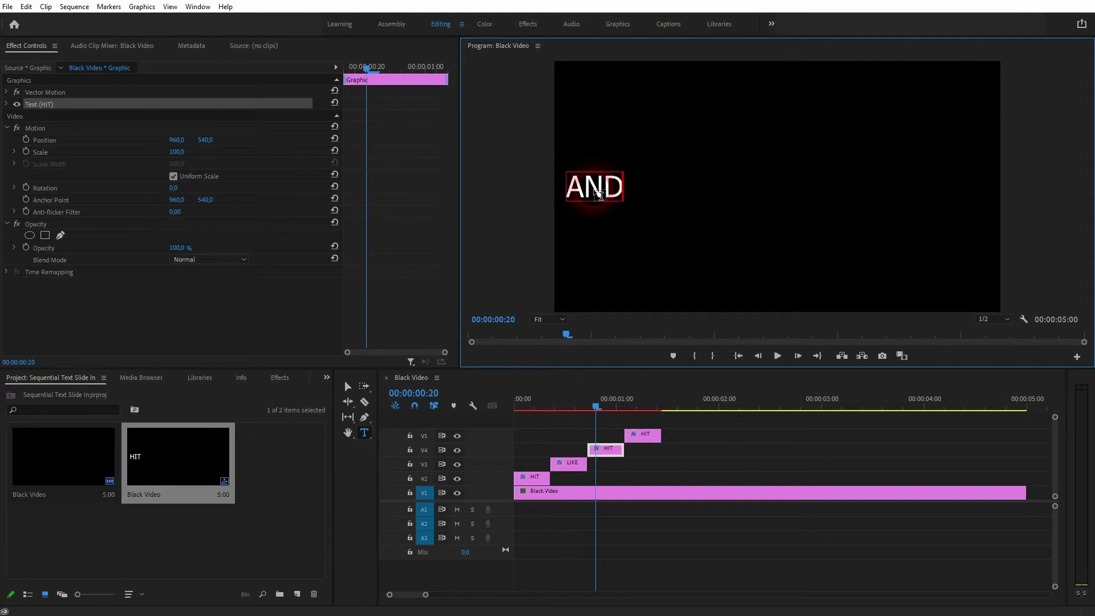
# Replace the text of the HIT copy on V5 with "SUBSCRIBE"
pyautogui.click(600, 406)
pyautogui.click(641, 406)
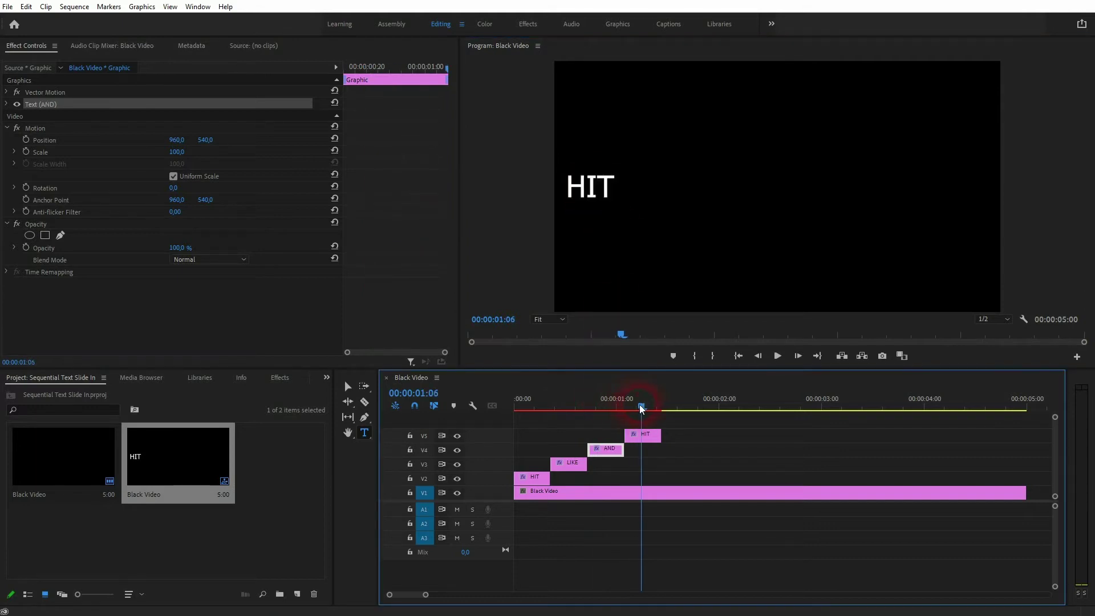
pyautogui.click(585, 198)
pyautogui.hotkey('ctrl', 'a')
pyautogui.press('BackSpace')
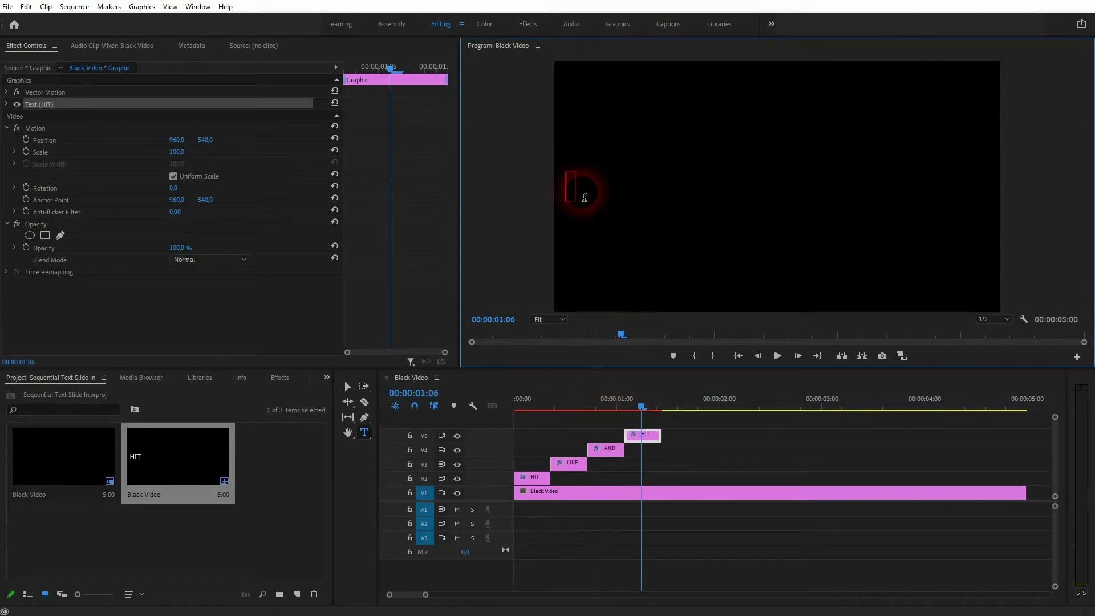
pyautogui.write('SUBSCRIBE')
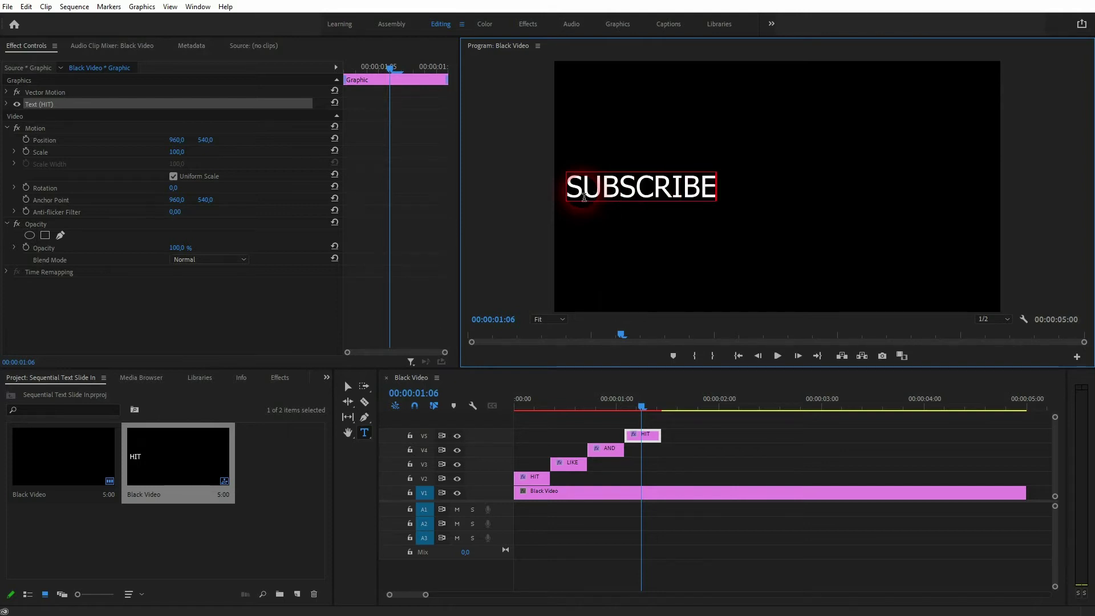
# Stack all four text clips at the sequence start with equal lengths and return the playhead to 00:00:00:00
pyautogui.click(348, 387)
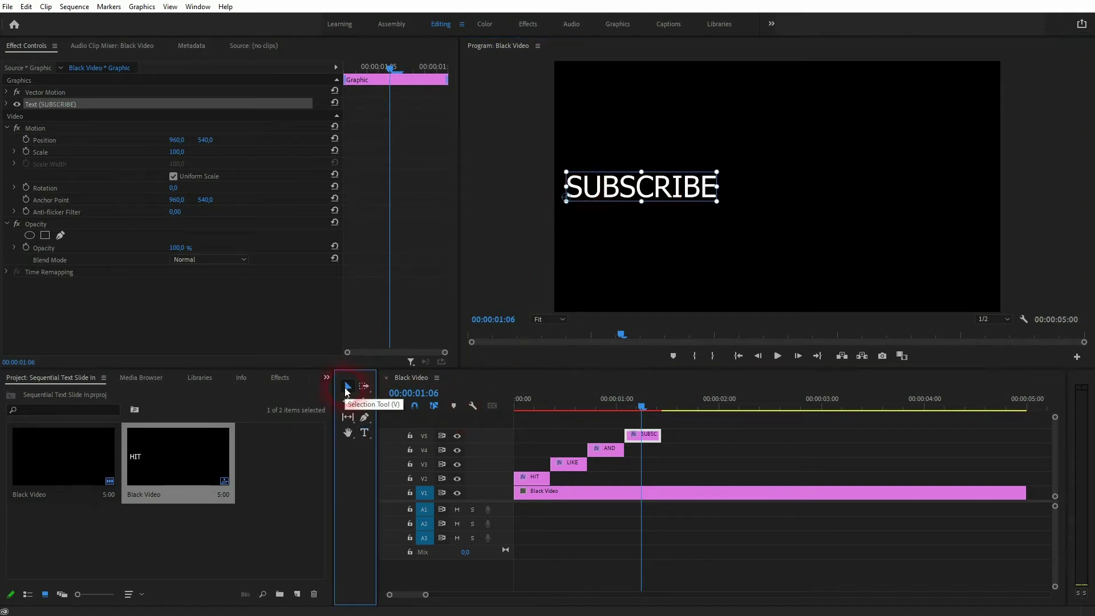
pyautogui.moveTo(551, 463); pyautogui.dragTo(586, 435)
pyautogui.moveTo(643, 408); pyautogui.dragTo(513, 412)
# Set the SUBSCRIBE text's horizontal Transform position to 1251.9 so it sits at the frame's right edge
pyautogui.click(536, 476)
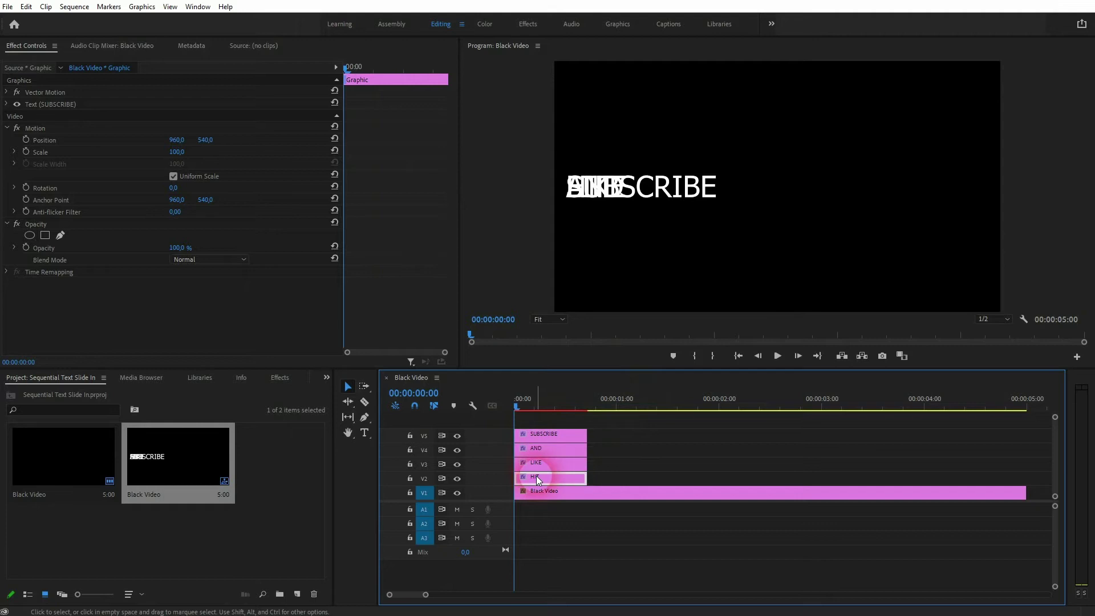
pyautogui.click(542, 461)
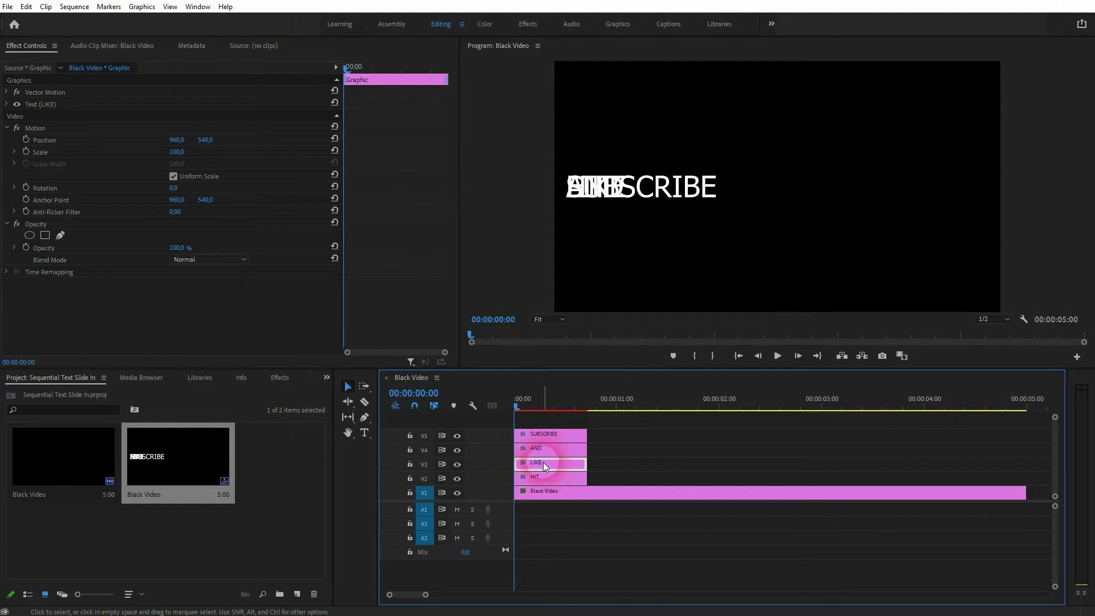
pyautogui.click(276, 235)
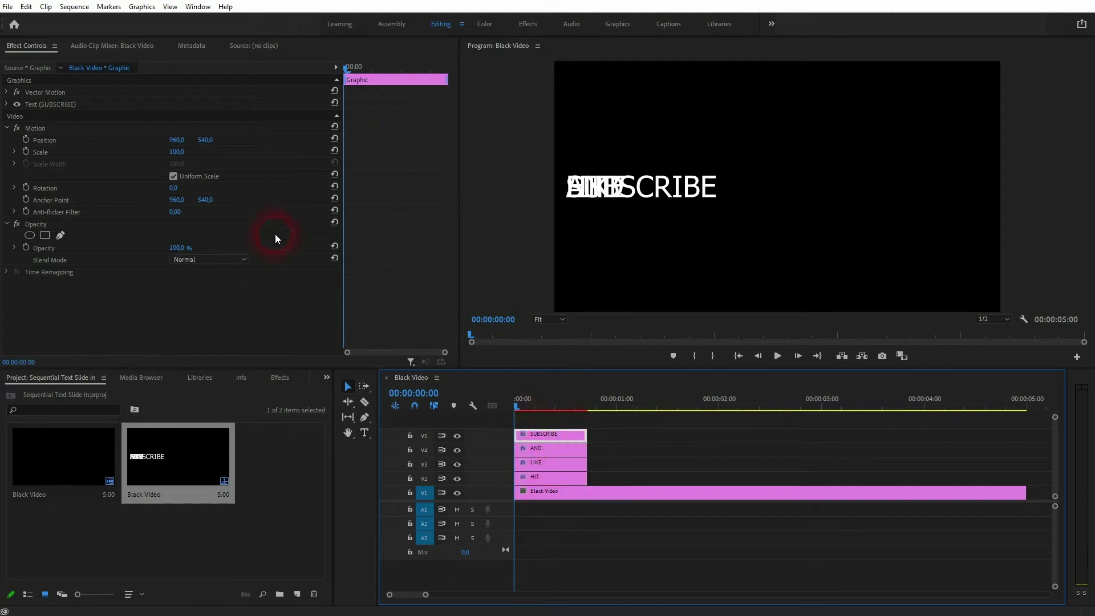
pyautogui.click(7, 105)
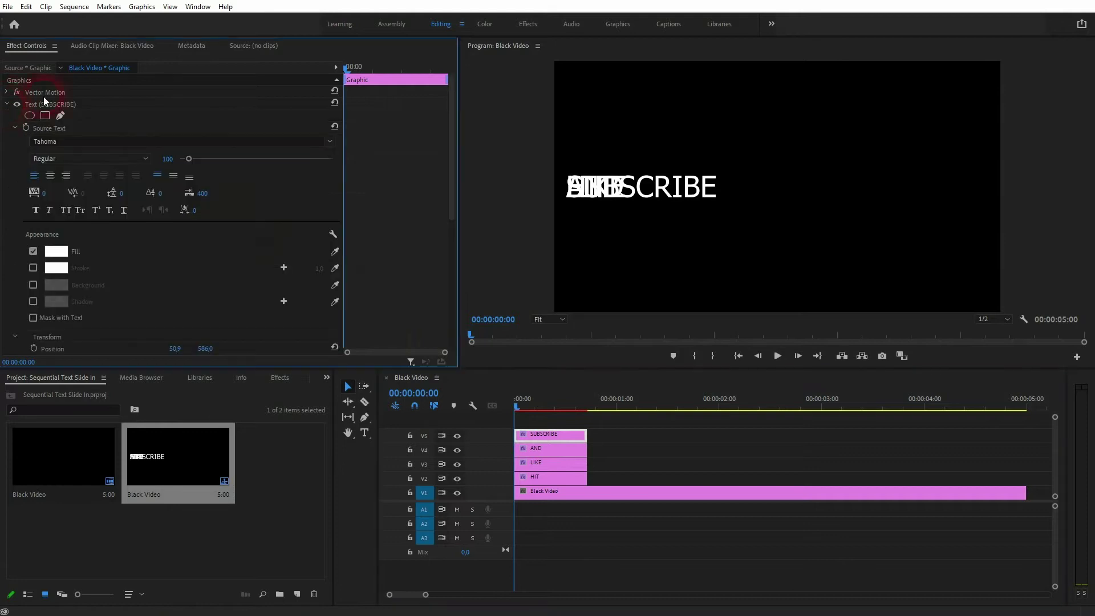
pyautogui.click(197, 7)
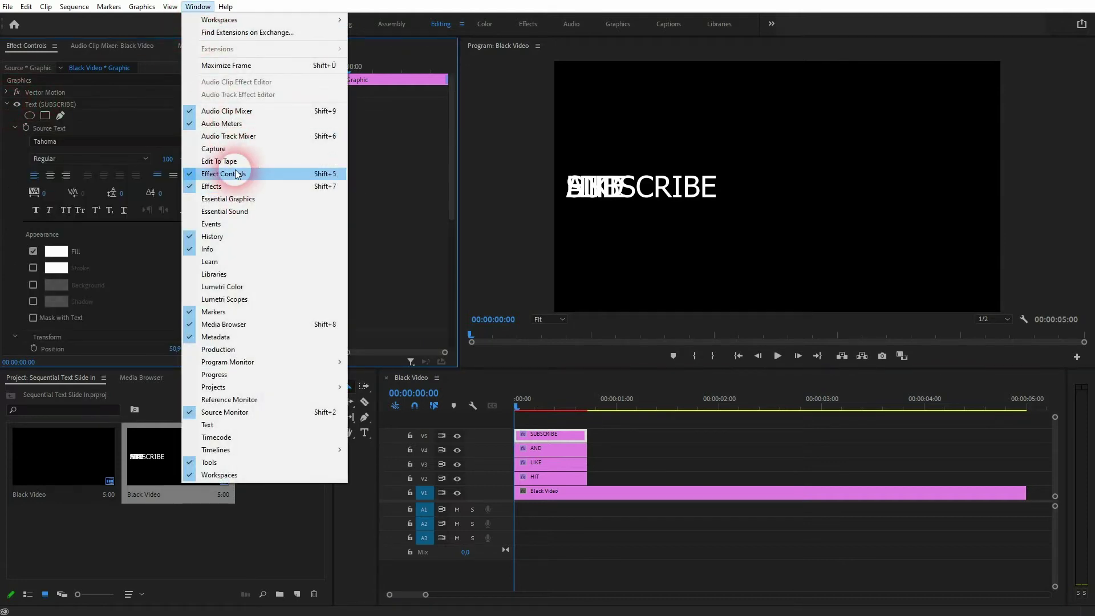
pyautogui.click(254, 173)
pyautogui.click(33, 103)
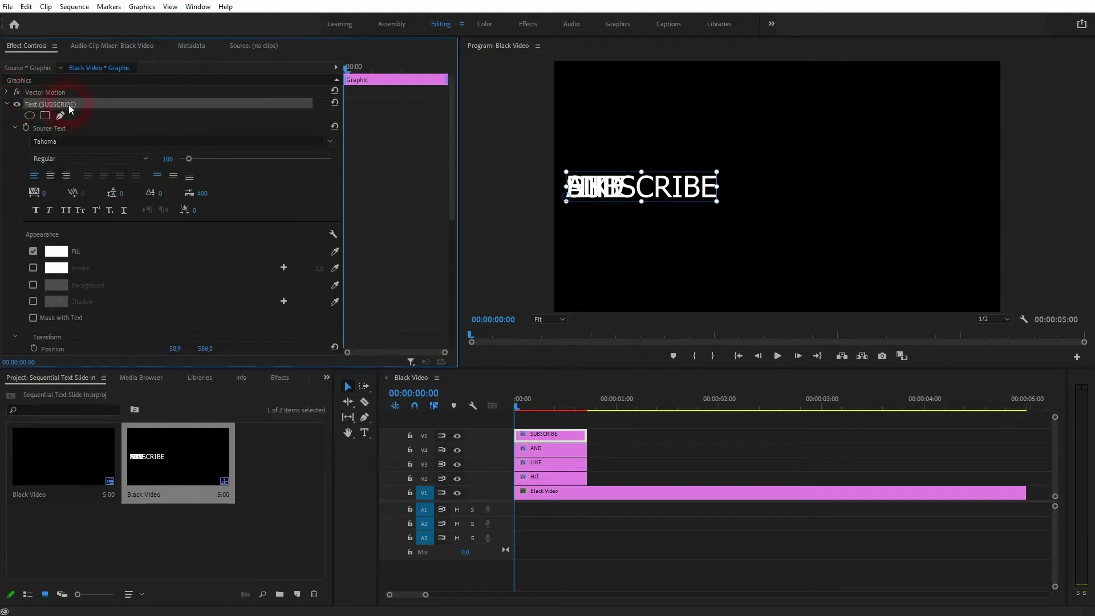
pyautogui.scroll(-3, 94, 201)
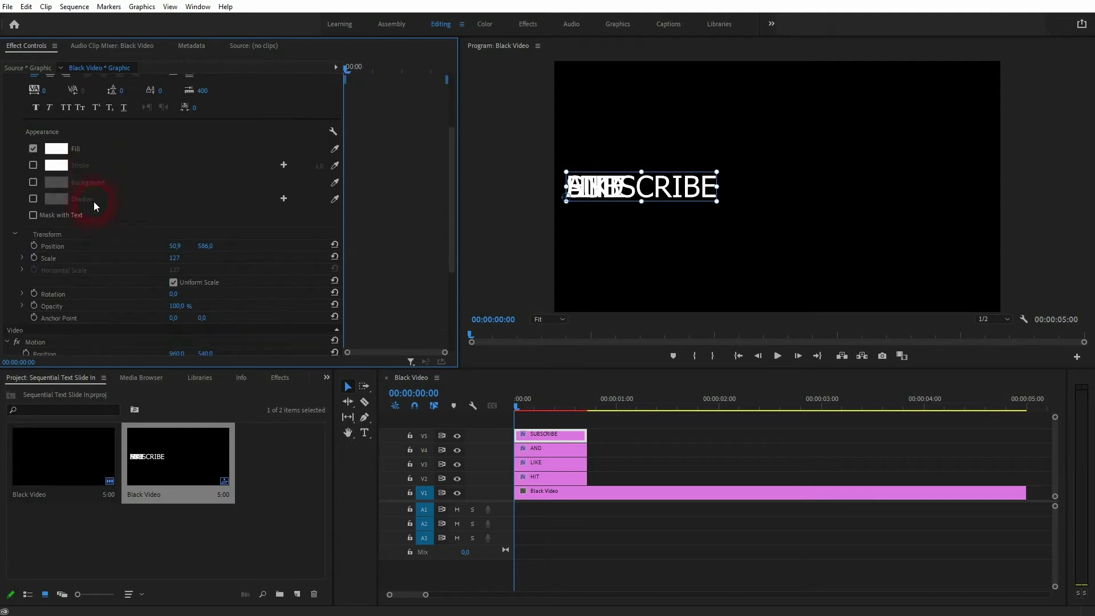
pyautogui.click(59, 246)
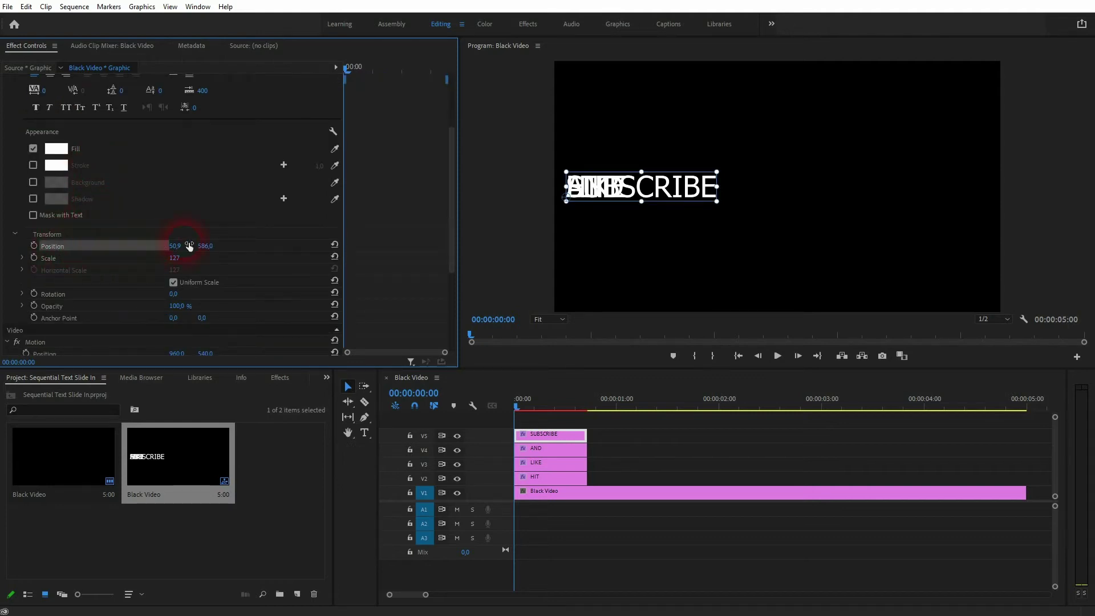
pyautogui.moveTo(178, 247)
pyautogui.mouseDown()
pyautogui.moveTo(860, 246)
pyautogui.moveTo(183, 245)
pyautogui.mouseUp()
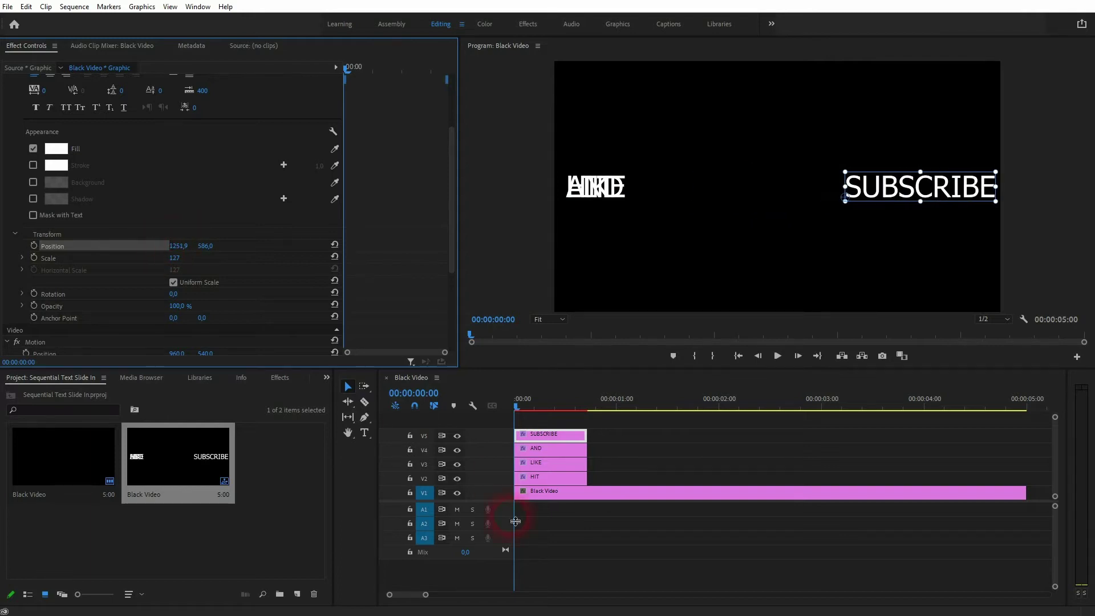
# Shift the AND text horizontally with its Transform position so it sits just before SUBSCRIBE
pyautogui.click(529, 454)
pyautogui.click(236, 246)
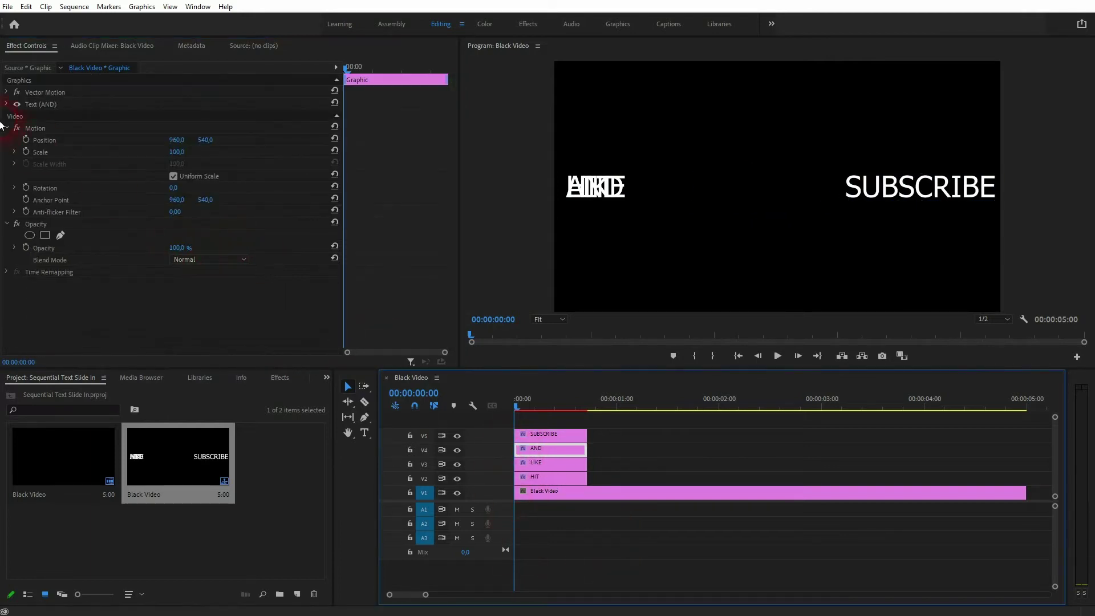
pyautogui.click(7, 104)
pyautogui.scroll(-3, 129, 258)
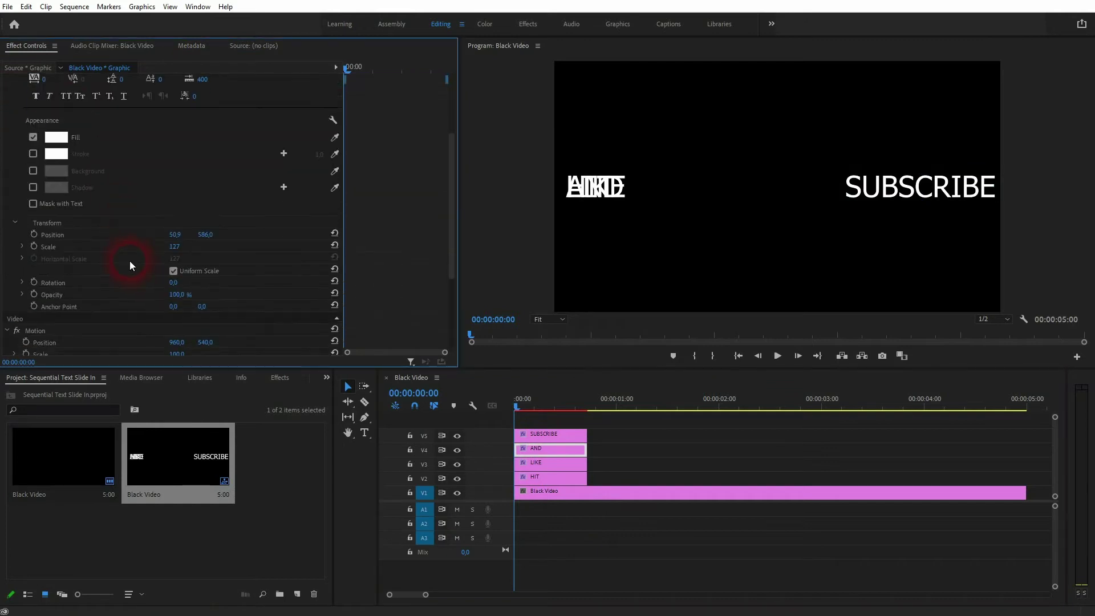
pyautogui.moveTo(168, 239); pyautogui.dragTo(189, 239)
# Set the LIKE text's horizontal Transform position to 544.9 so it sits just before AND
pyautogui.click(550, 463)
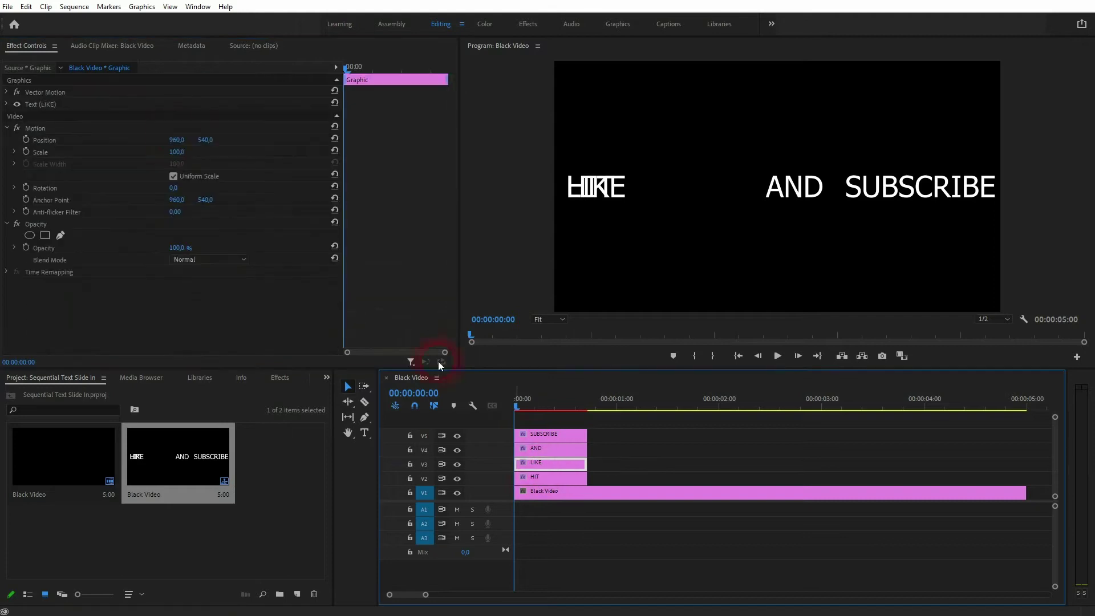
pyautogui.click(8, 104)
pyautogui.scroll(-5, 142, 178)
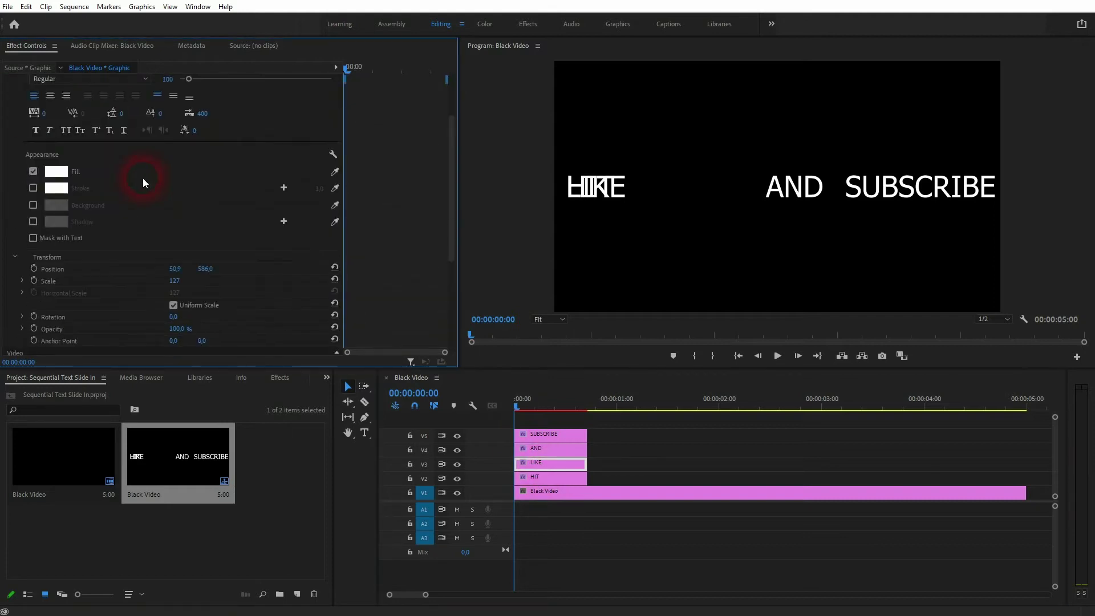
pyautogui.moveTo(188, 207); pyautogui.dragTo(307, 200)
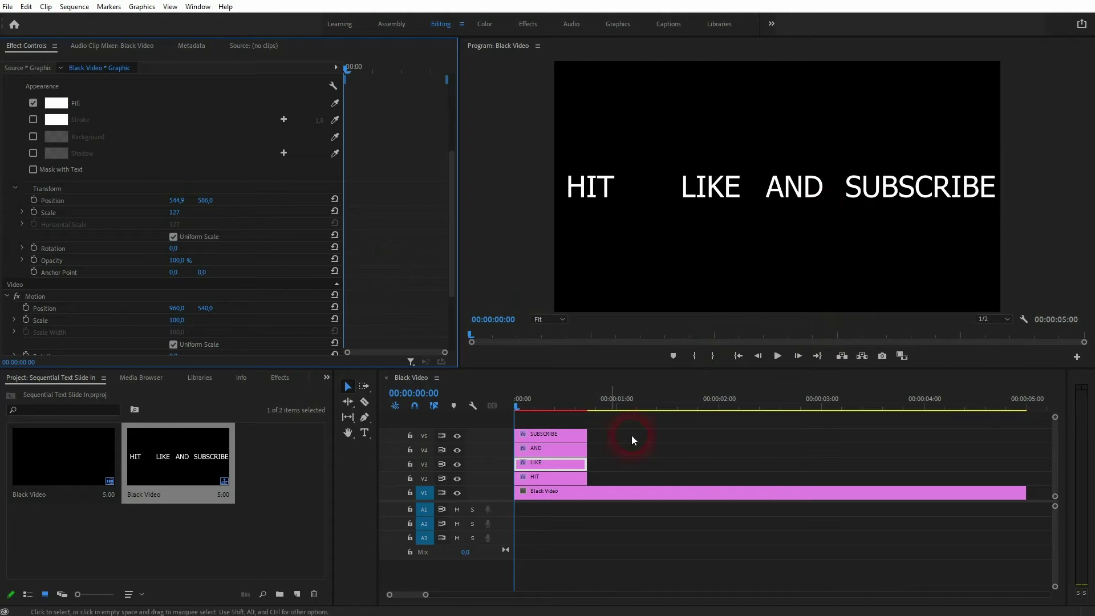
# Set the HIT text's horizontal Transform position to 172.9, bringing it closer to LIKE
pyautogui.click(541, 481)
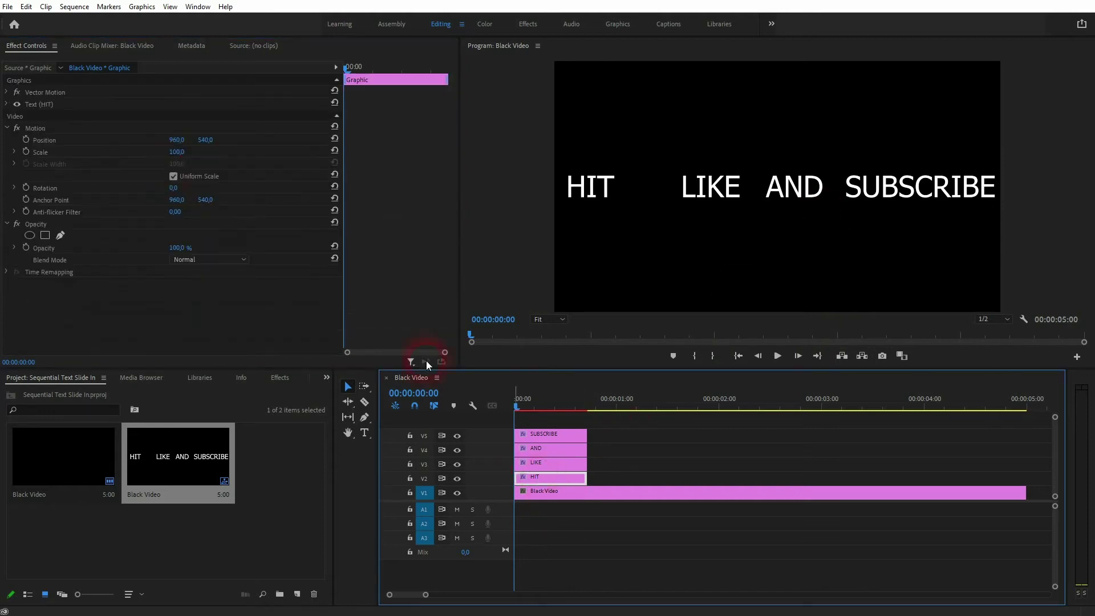
pyautogui.click(7, 105)
pyautogui.scroll(-3, 163, 200)
pyautogui.moveTo(174, 235); pyautogui.dragTo(358, 300)
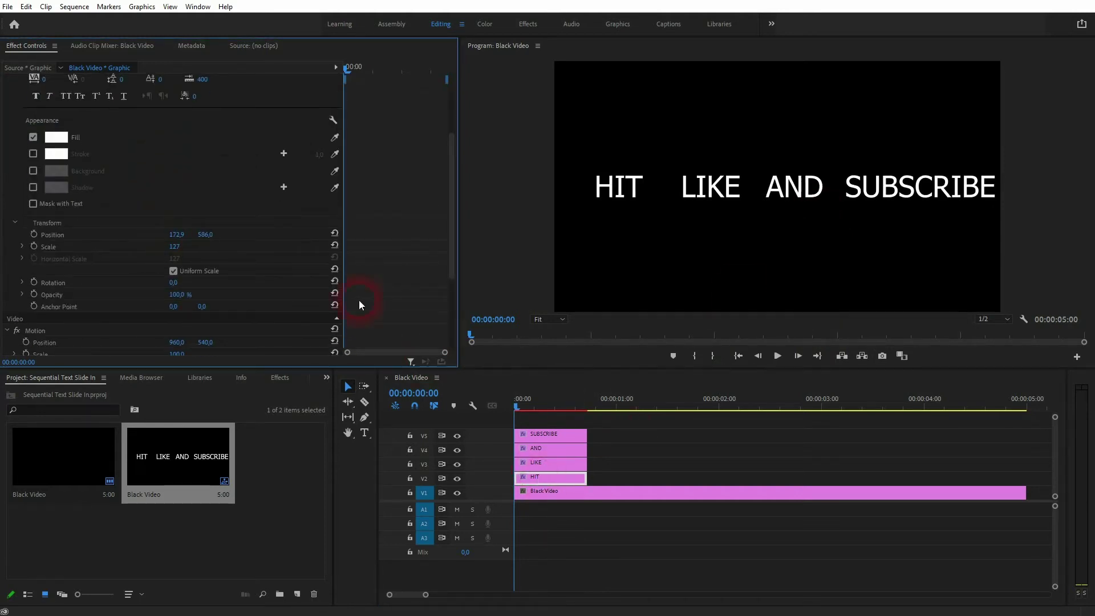
# Shift LIKE to horizontal Transform position 425.9 beside HIT, and move AND back to sit beside LIKE
pyautogui.click(541, 464)
pyautogui.scroll(-3, 184, 248)
pyautogui.moveTo(181, 246); pyautogui.dragTo(113, 247)
pyautogui.click(541, 450)
pyautogui.scroll(-4, 182, 203)
pyautogui.moveTo(182, 201); pyautogui.dragTo(85, 201)
# Set the SUBSCRIBE clip's horizontal Motion position to 753 to close the gap after AND
pyautogui.click(542, 435)
pyautogui.scroll(-4, 184, 210)
pyautogui.moveTo(177, 320); pyautogui.dragTo(54, 319)
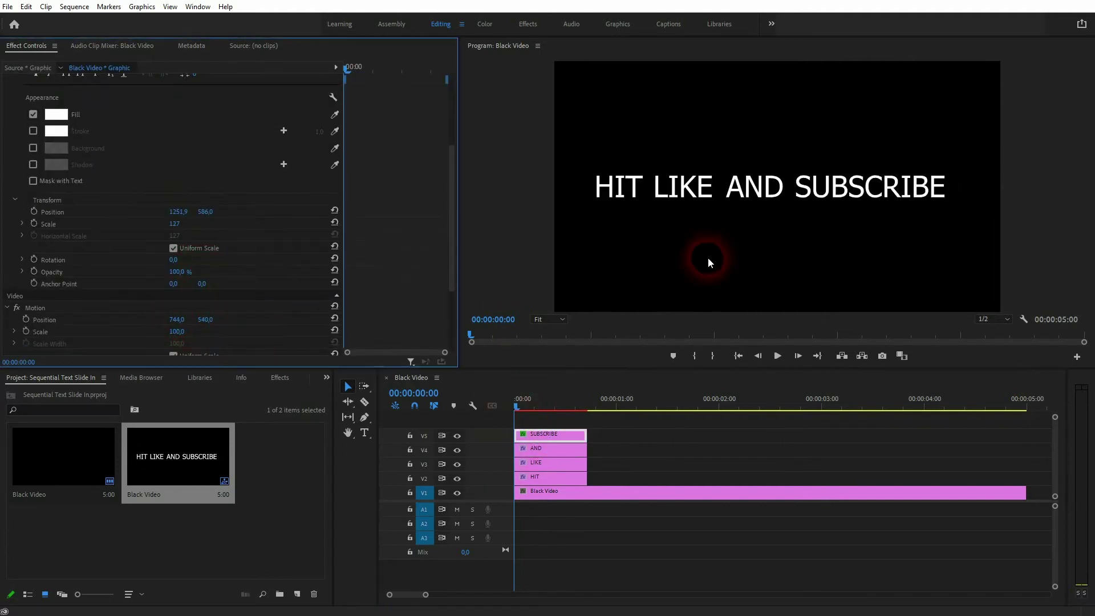
pyautogui.moveTo(193, 323); pyautogui.dragTo(199, 324)
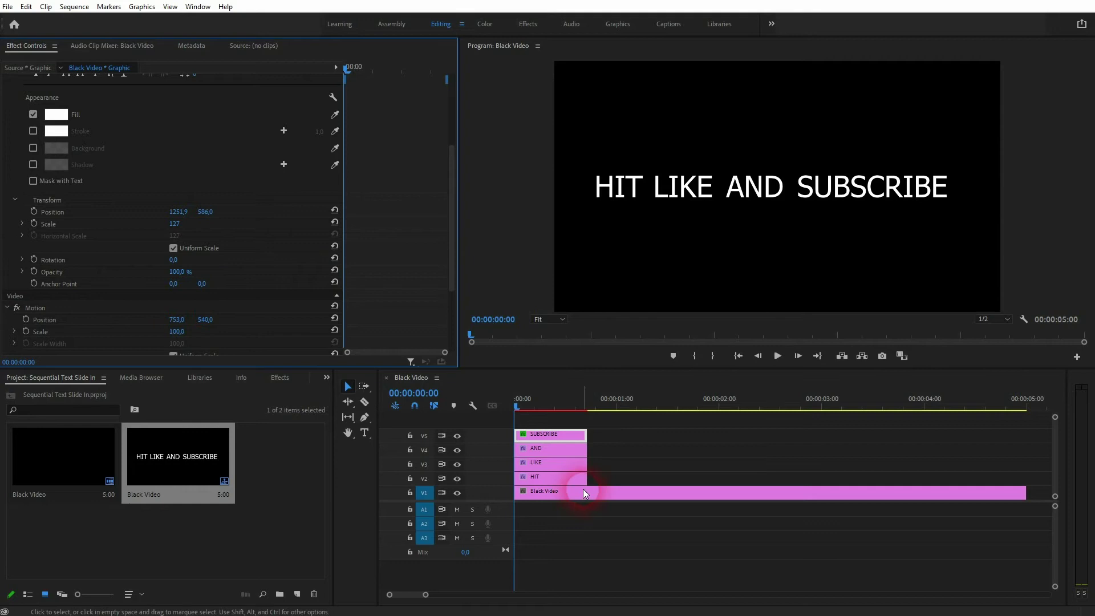
# Delay the LIKE, AND and SUBSCRIBE clips together by a few frames and preview the sequence from the start
pyautogui.click(539, 463)
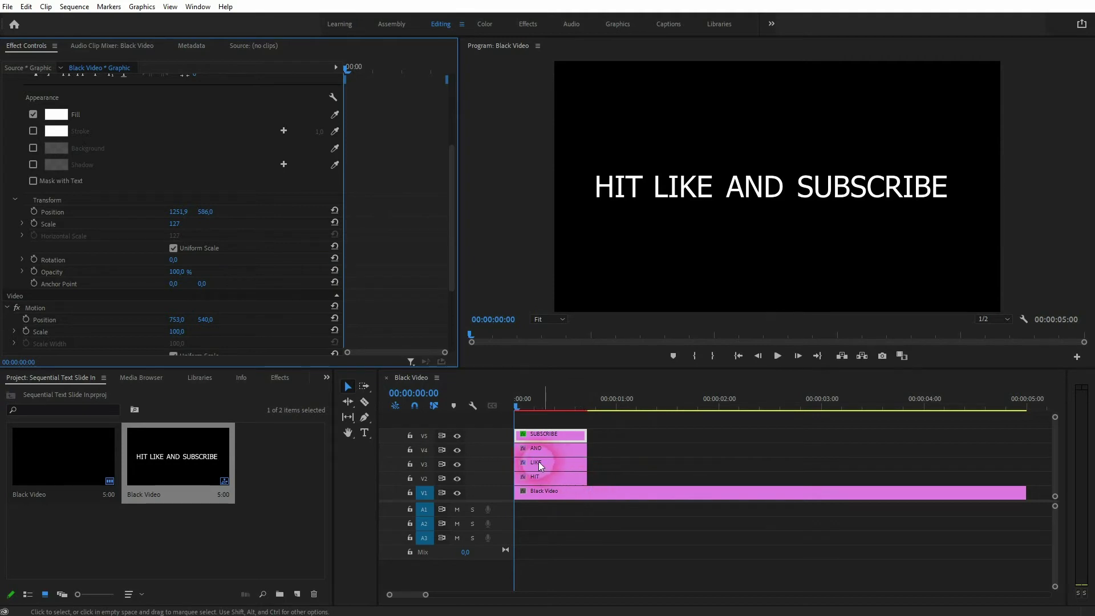
pyautogui.moveTo(554, 425); pyautogui.dragTo(557, 459)
pyautogui.click(634, 461)
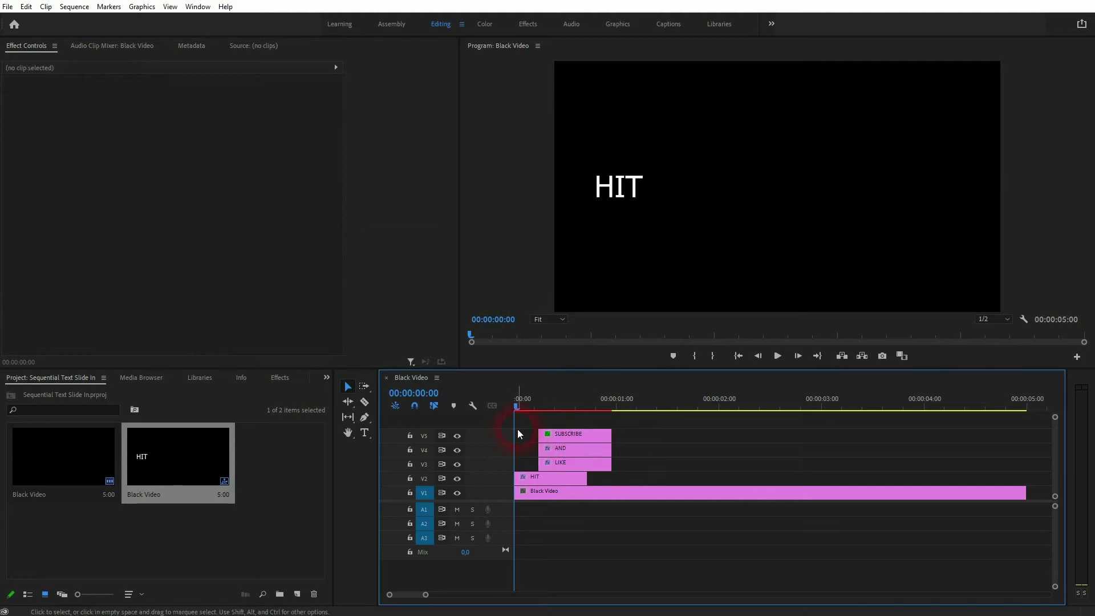
pyautogui.press('space')
pyautogui.press('space')
pyautogui.moveTo(573, 409); pyautogui.dragTo(492, 413)
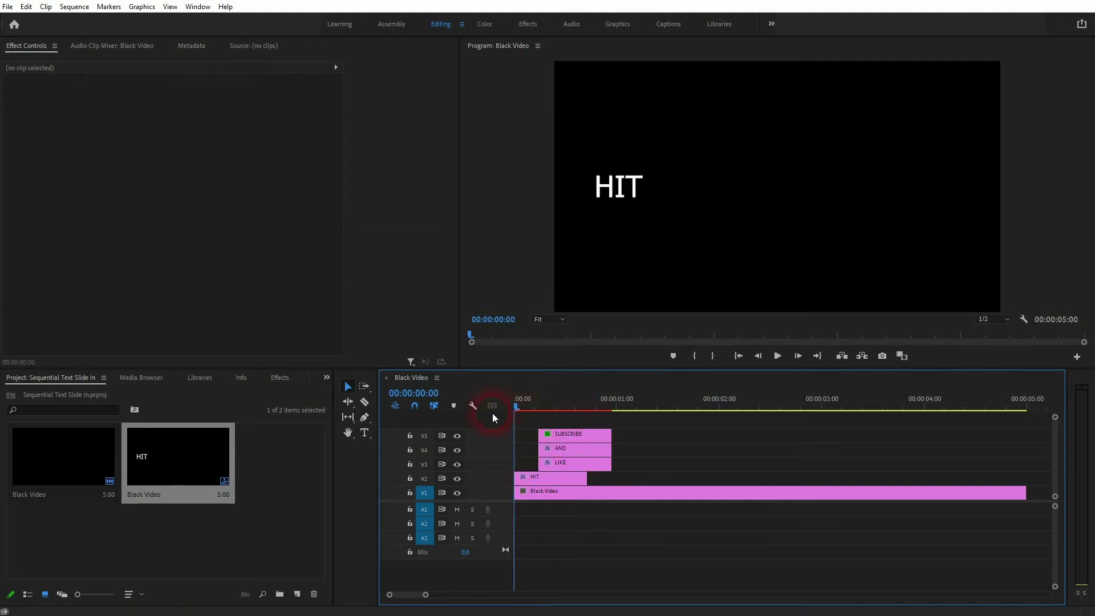
# Keyframe the HIT text's current Transform position at 00:00:00:00 and 00:00:00:05
pyautogui.click(530, 479)
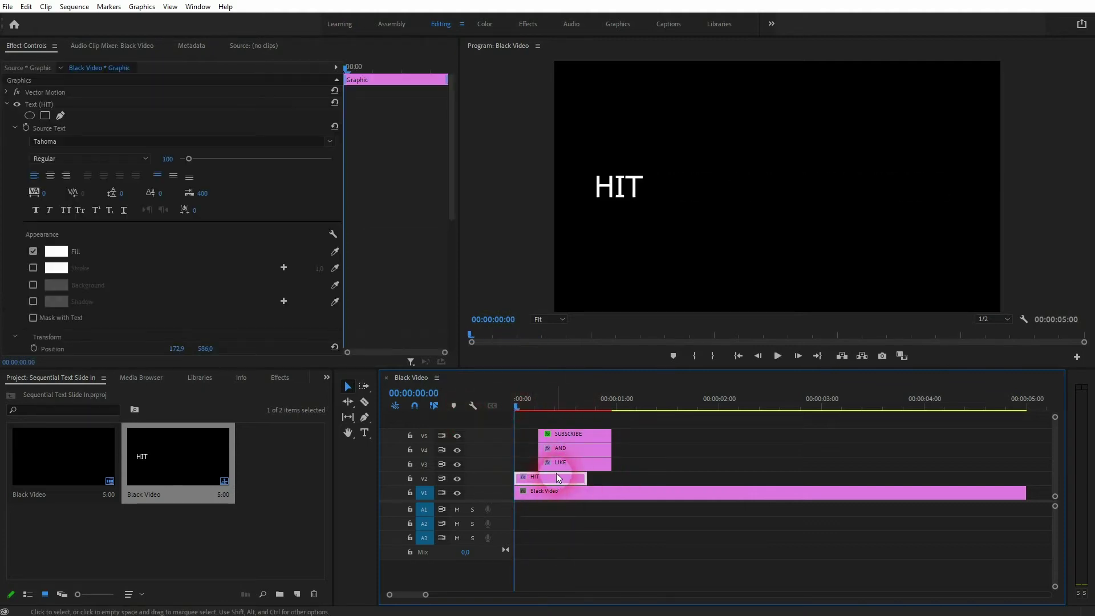
pyautogui.click(648, 74)
pyautogui.scroll(-3, 159, 234)
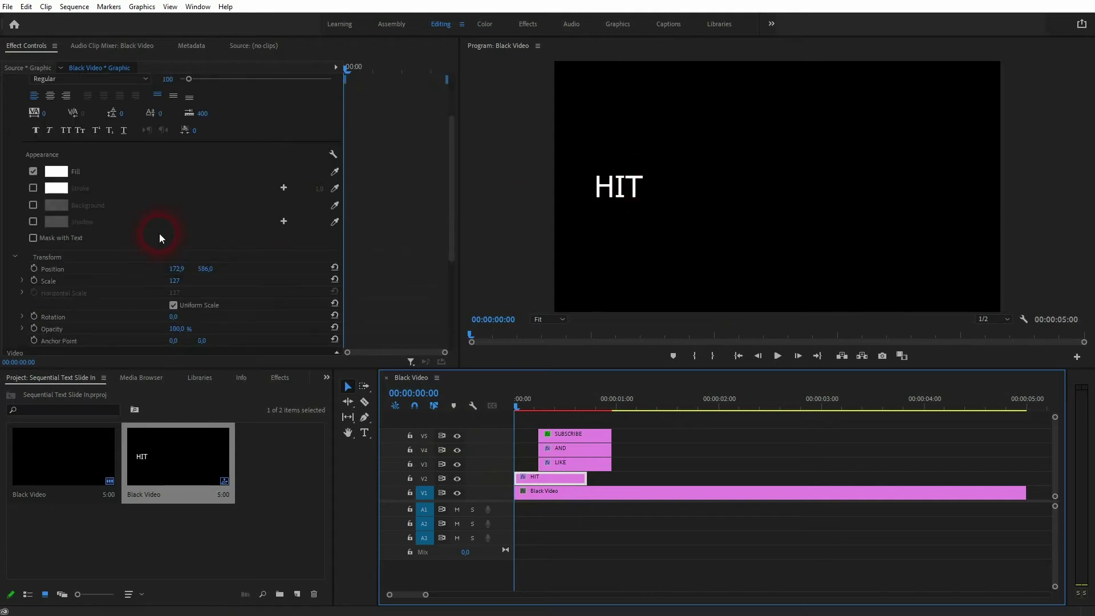
pyautogui.click(34, 267)
pyautogui.press('Right')
pyautogui.press('Right')
pyautogui.press('Right')
pyautogui.press('Right')
pyautogui.press('Right')
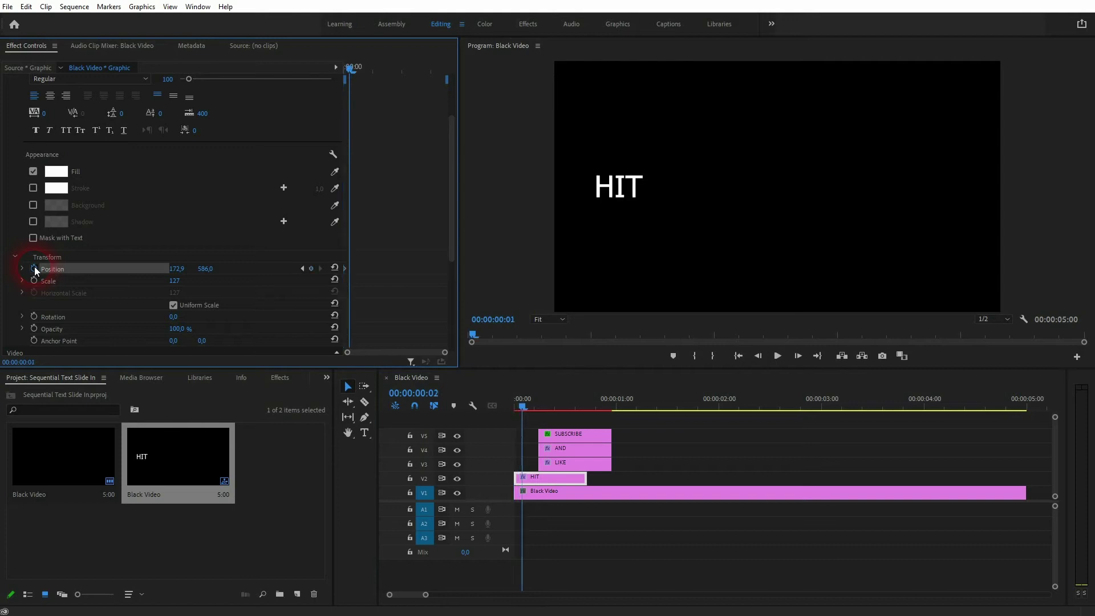
pyautogui.click(314, 267)
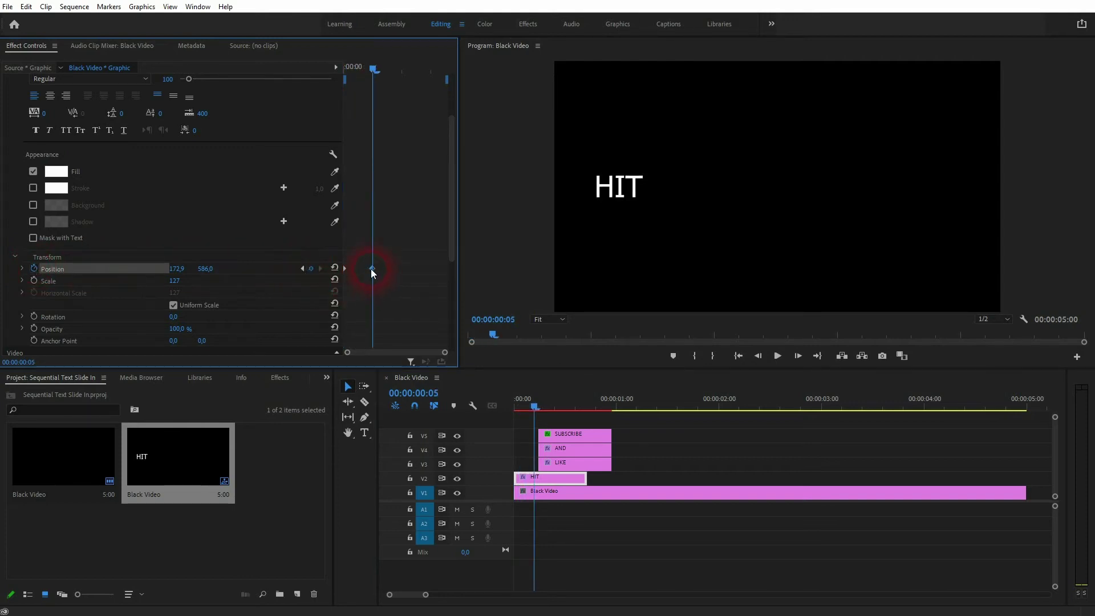
# Set the first HIT position keyframe's horizontal value to -229.1 so the word starts outside the frame's left edge
pyautogui.click(335, 268)
pyautogui.click(303, 268)
pyautogui.moveTo(198, 270); pyautogui.dragTo(23, 270)
# Play the HIT slide-in twice from the sequence start and return the playhead to 00:00:00:00
pyautogui.click(572, 438)
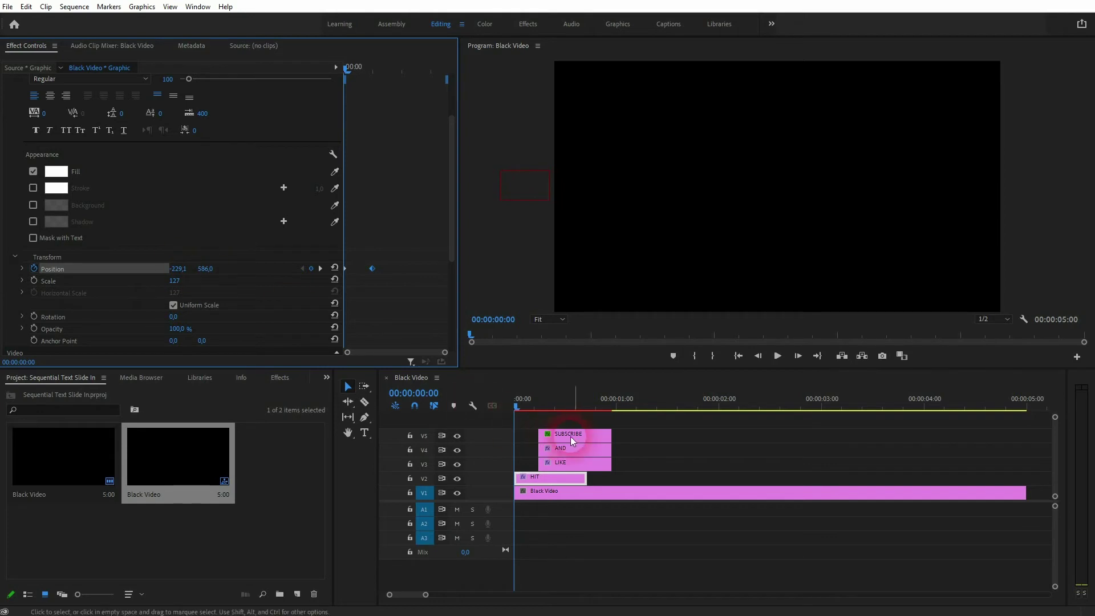
pyautogui.press('space')
pyautogui.press('space')
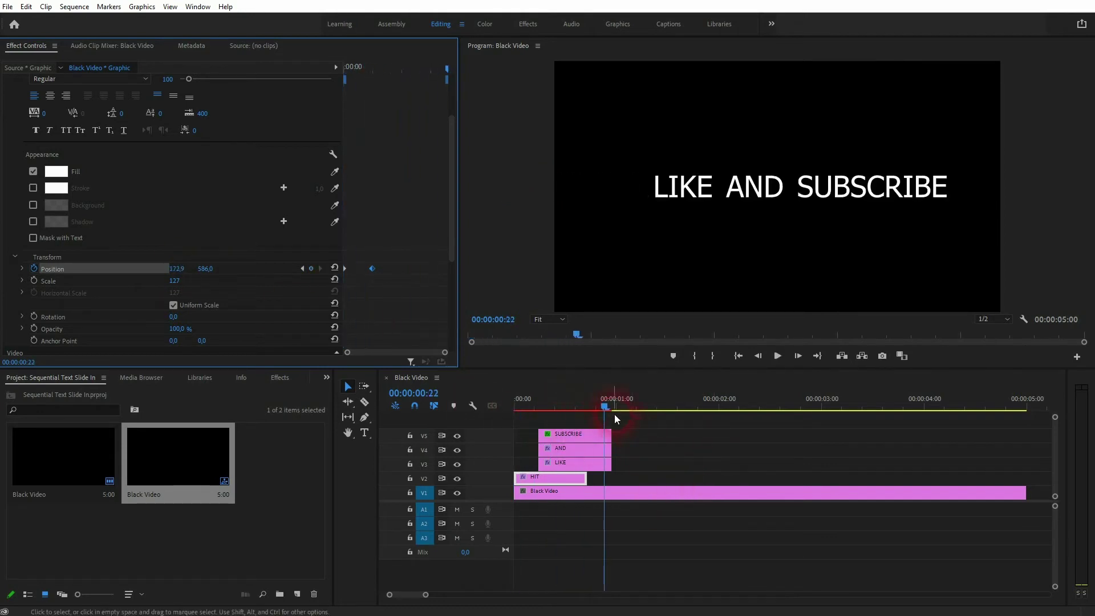
pyautogui.moveTo(605, 407); pyautogui.dragTo(512, 421)
pyautogui.press('space')
pyautogui.press('space')
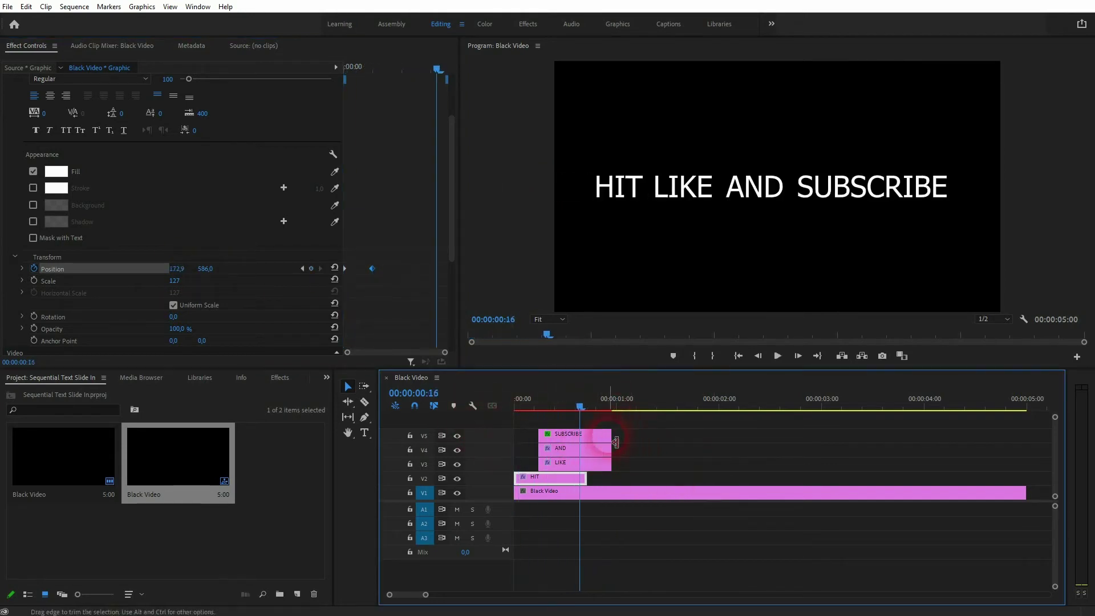
pyautogui.press('Home')
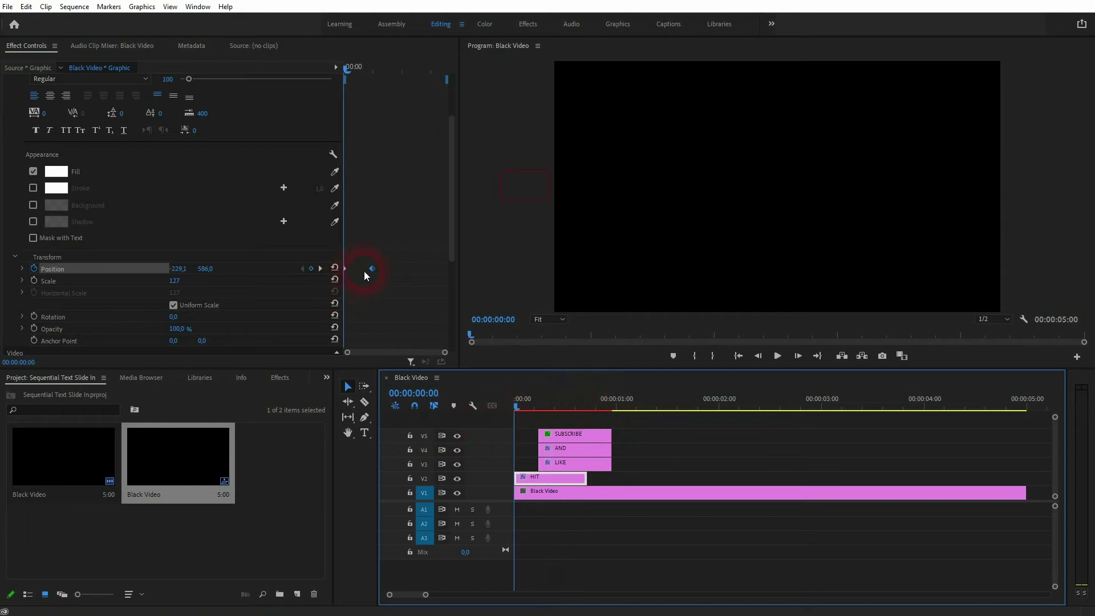
# Move HIT's ending position keyframe later, delay the other three text clips to near HIT's end, and preview
pyautogui.moveTo(372, 268); pyautogui.dragTo(395, 268)
pyautogui.moveTo(562, 418); pyautogui.dragTo(609, 464)
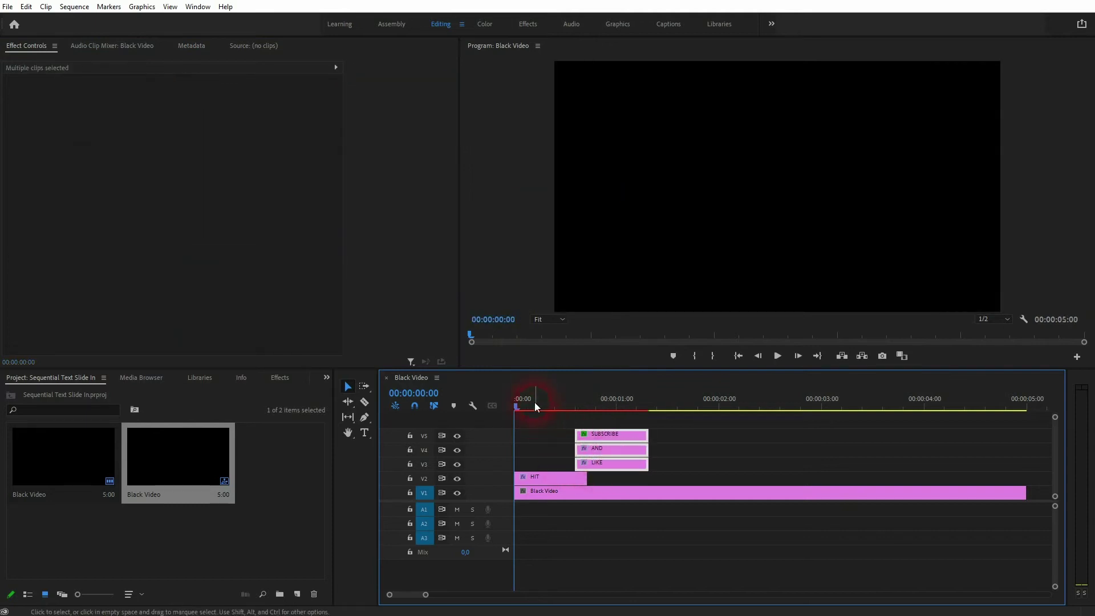
pyautogui.press('space')
# Speed up the HIT slide-in by moving its ending position keyframe earlier, and preview it from the start
pyautogui.press('space')
pyautogui.moveTo(588, 403); pyautogui.dragTo(485, 422)
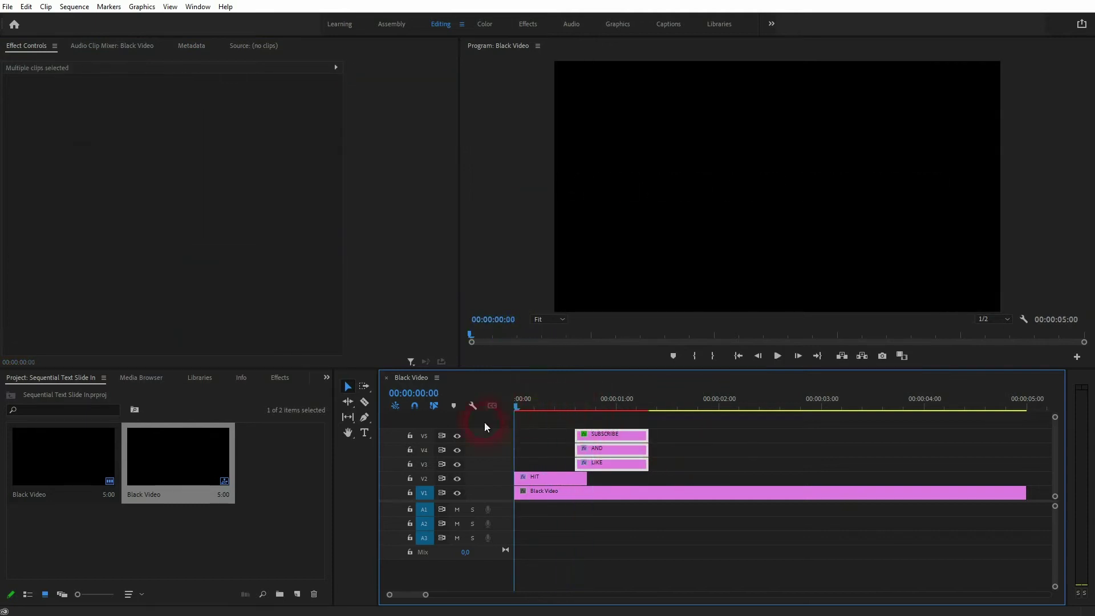
pyautogui.click(529, 473)
pyautogui.press('space')
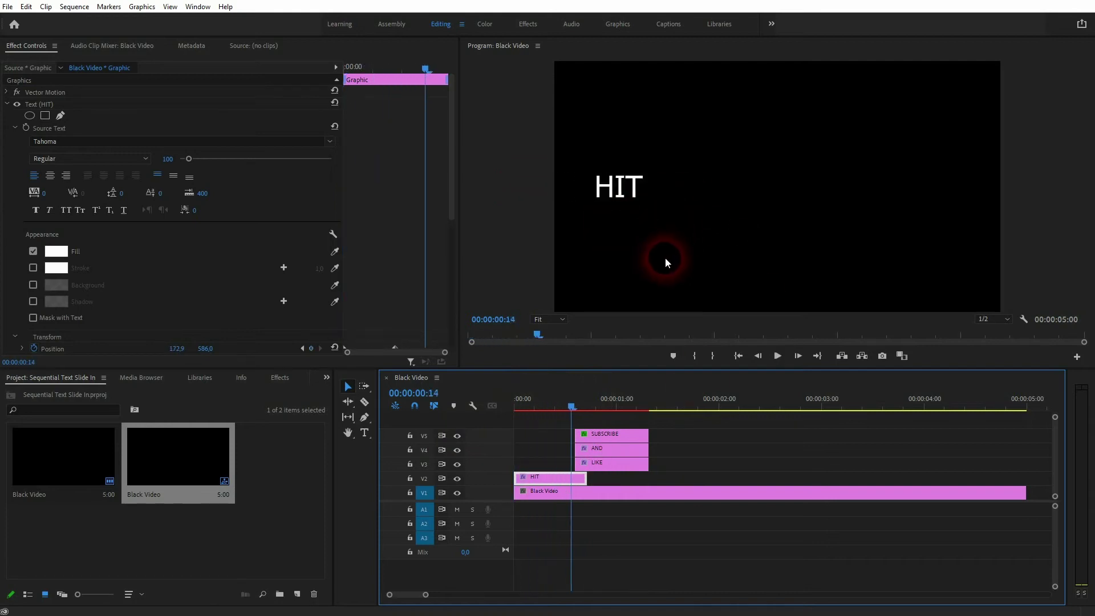
pyautogui.scroll(-3, 288, 224)
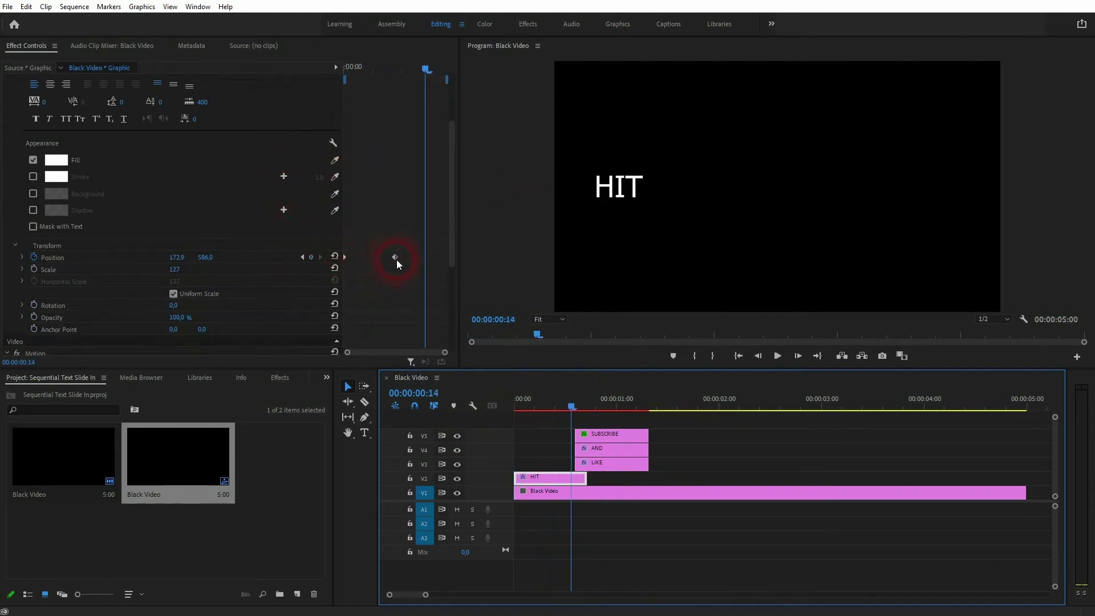
pyautogui.moveTo(395, 257); pyautogui.dragTo(378, 256)
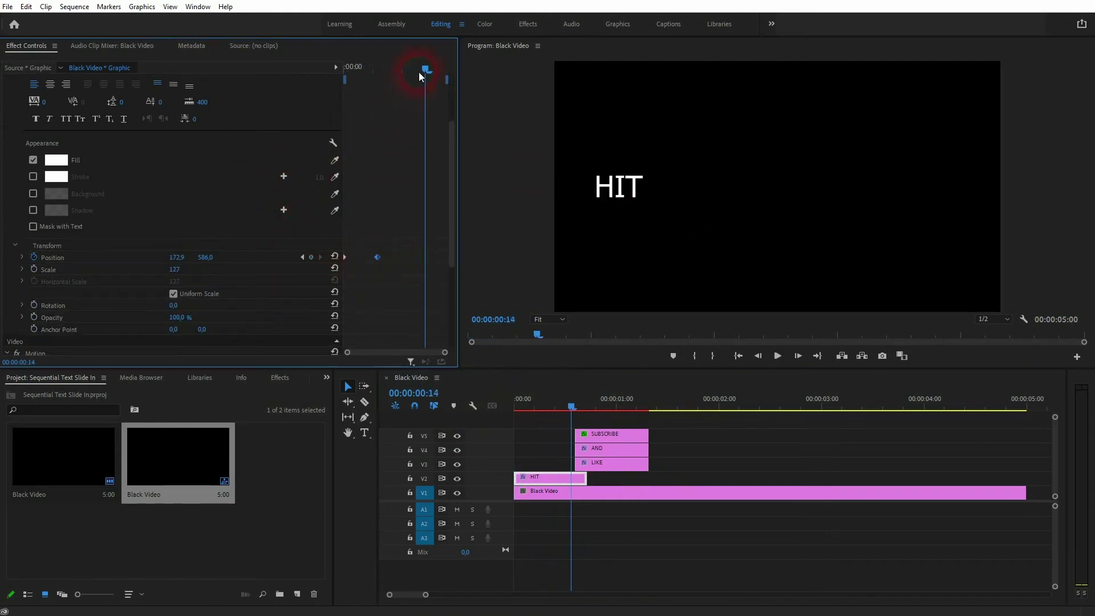
pyautogui.moveTo(419, 72); pyautogui.dragTo(335, 255)
pyautogui.press('space')
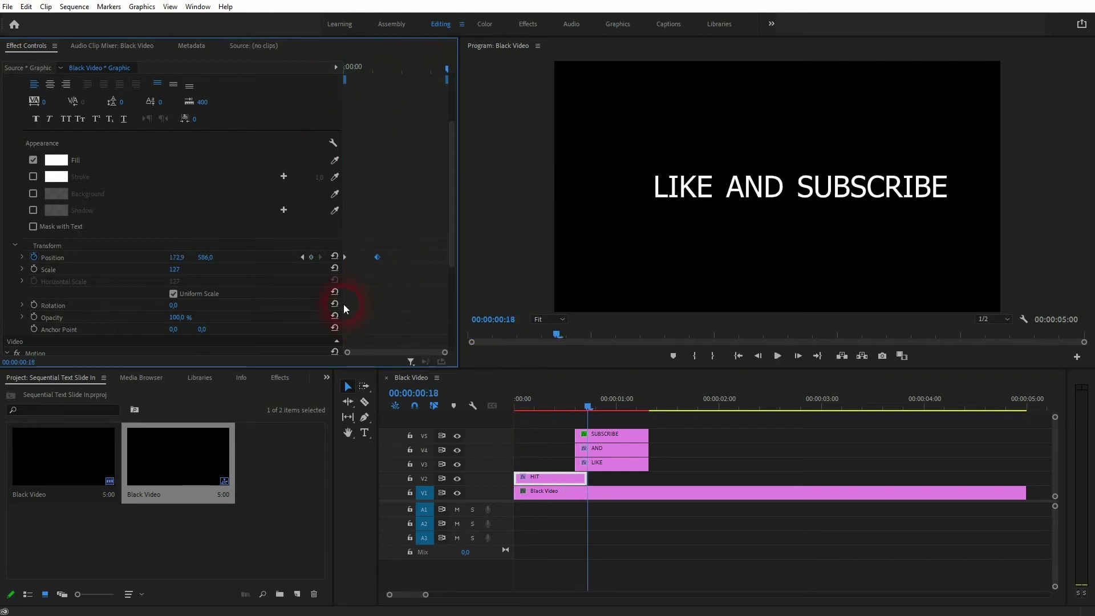
pyautogui.moveTo(588, 409); pyautogui.dragTo(515, 408)
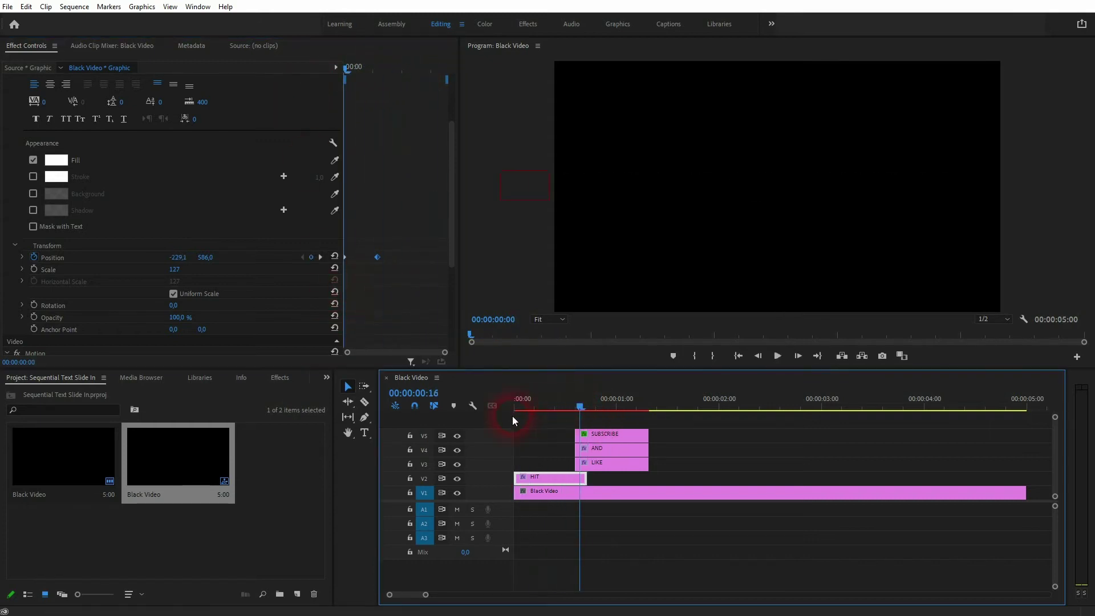
# Delay the HIT clip by a few frames to leave a black opening, and play the result
pyautogui.moveTo(546, 478); pyautogui.dragTo(561, 478)
pyautogui.press('space')
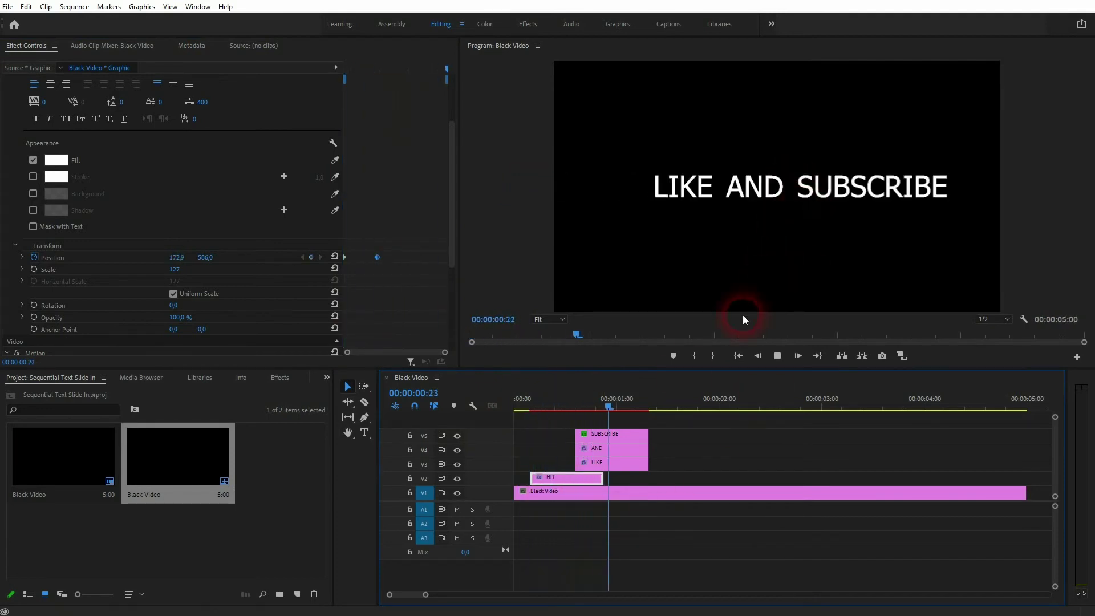
pyautogui.click(617, 406)
# Start the LIKE clip at 00:00:00:11 and delay the AND and SUBSCRIBE clips to near LIKE's end
pyautogui.moveTo(617, 407); pyautogui.dragTo(557, 426)
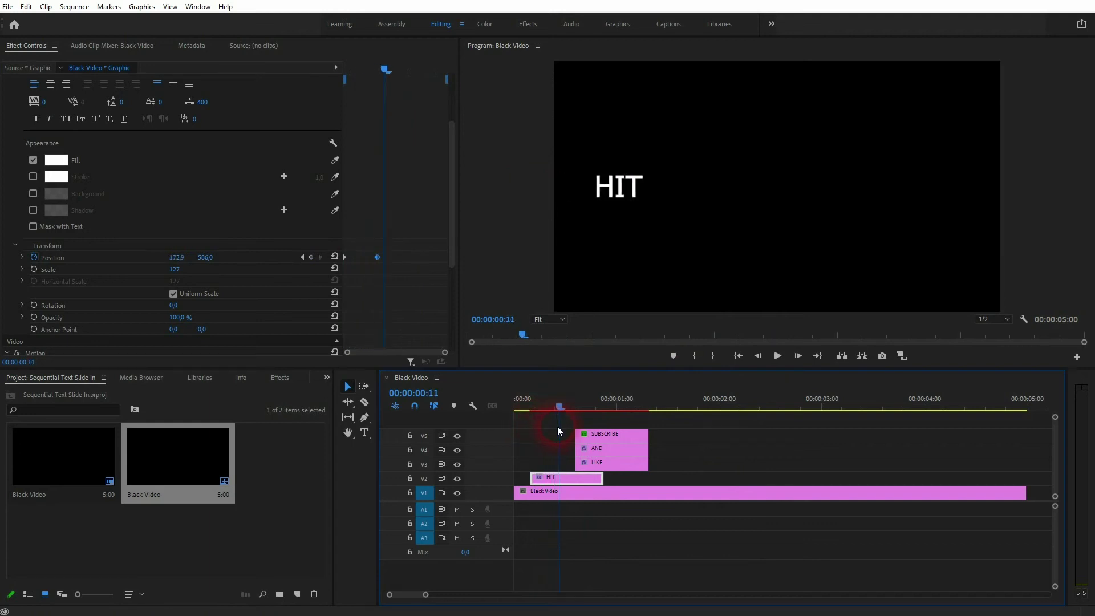
pyautogui.click(394, 280)
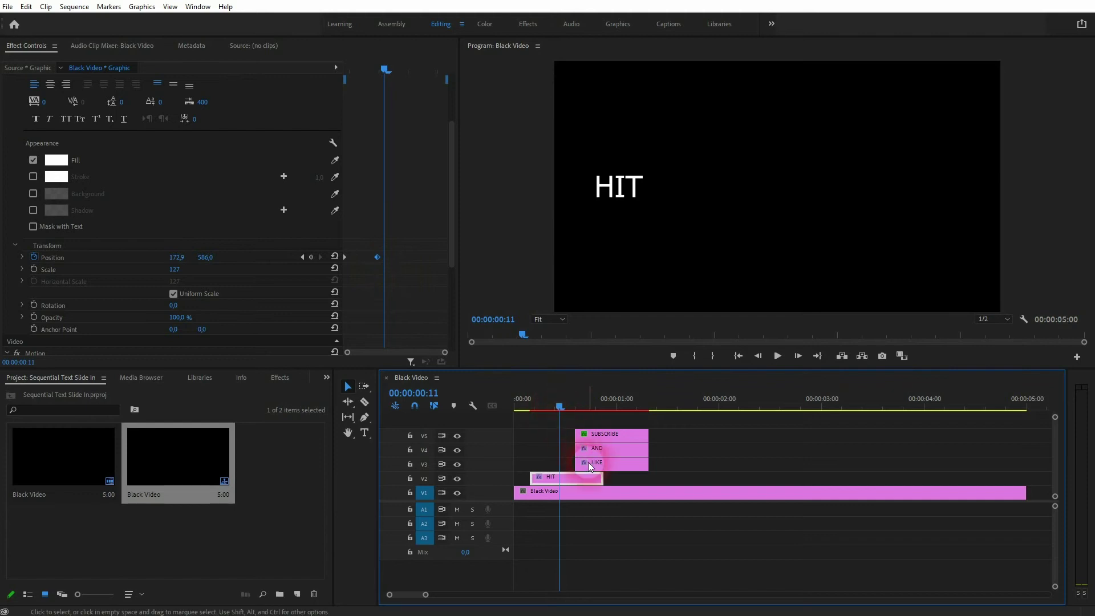
pyautogui.moveTo(588, 463); pyautogui.dragTo(572, 463)
pyautogui.moveTo(600, 422); pyautogui.dragTo(652, 451)
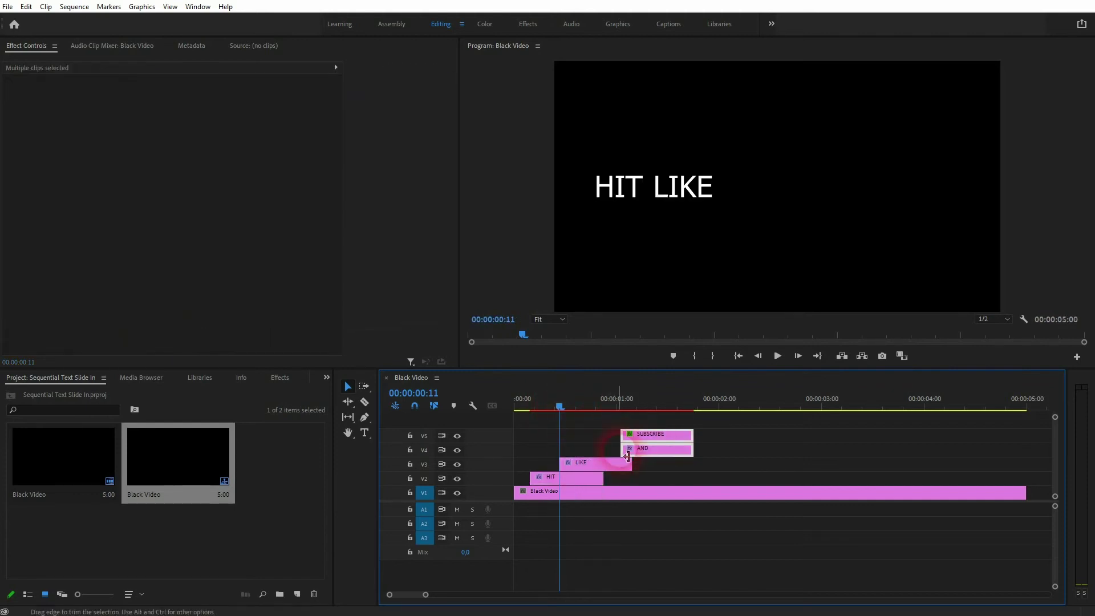
# Keyframe the LIKE text's current Transform position at 00:00:00:11 and 00:00:00:17
pyautogui.click(588, 463)
pyautogui.click(672, 231)
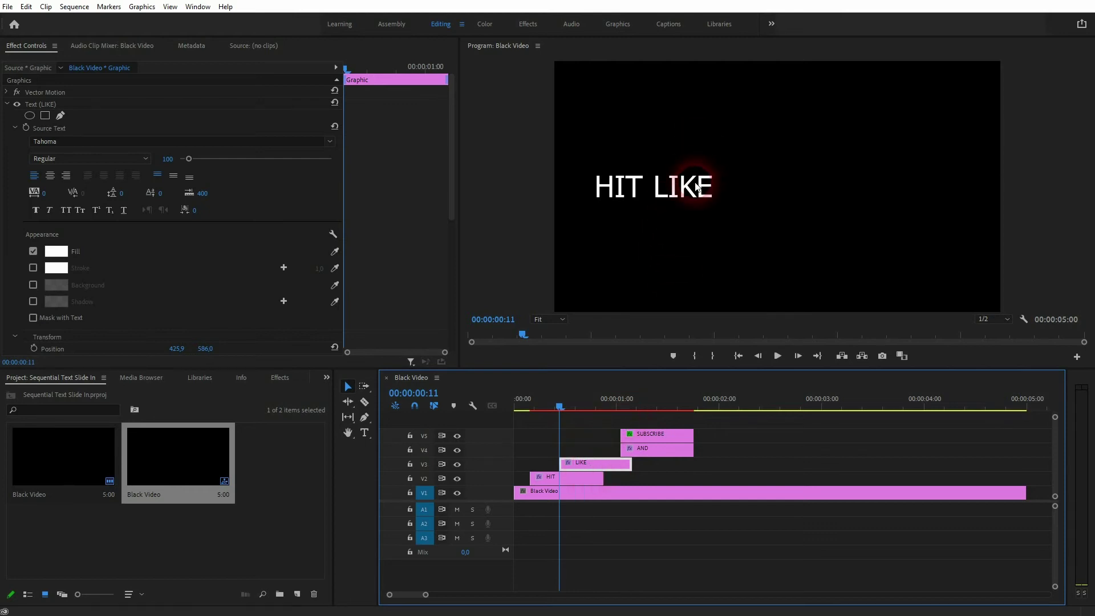
pyautogui.click(399, 190)
pyautogui.scroll(-3, 398, 190)
pyautogui.click(203, 241)
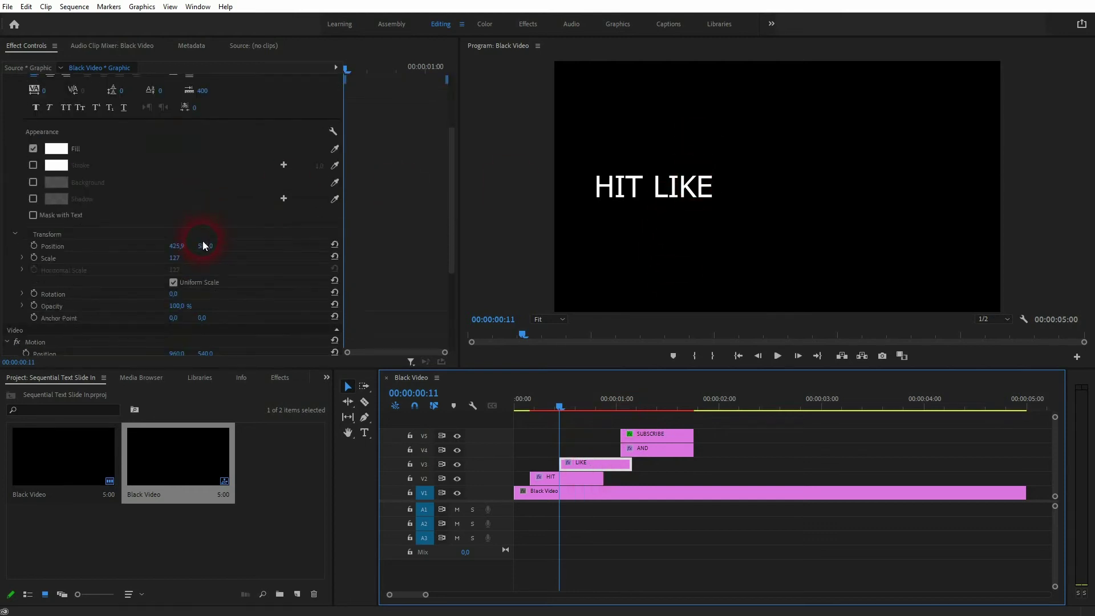
pyautogui.click(34, 246)
pyautogui.press('Right')
pyautogui.press('Right')
pyautogui.press('Right')
pyautogui.press('Right')
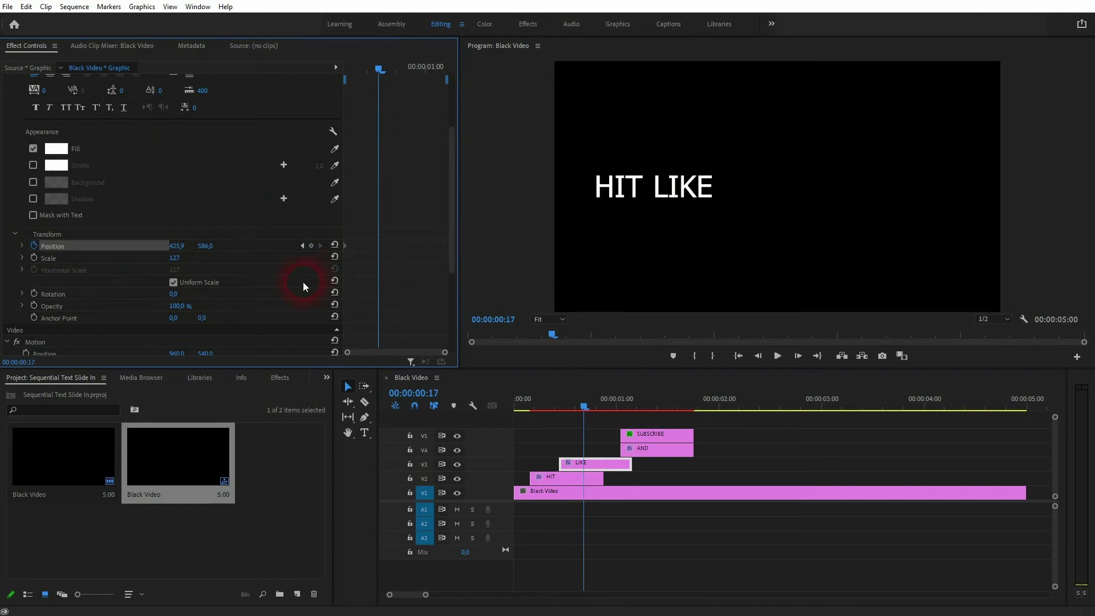
pyautogui.click(310, 247)
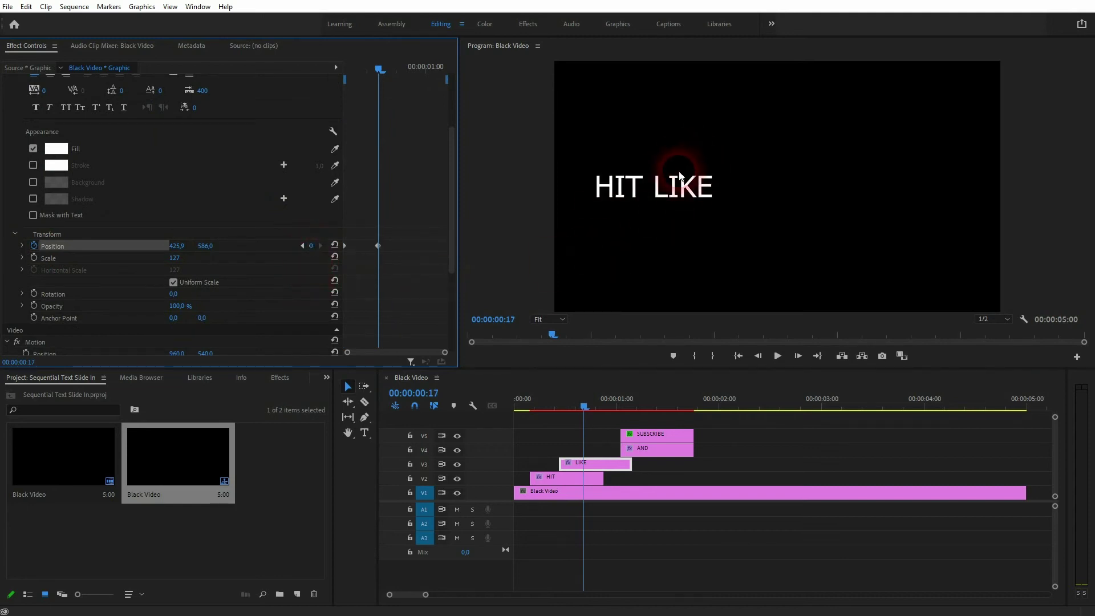
# Set the first LIKE position keyframe's horizontal value to 175.9 so the word starts over HIT
pyautogui.click(384, 233)
pyautogui.click(301, 246)
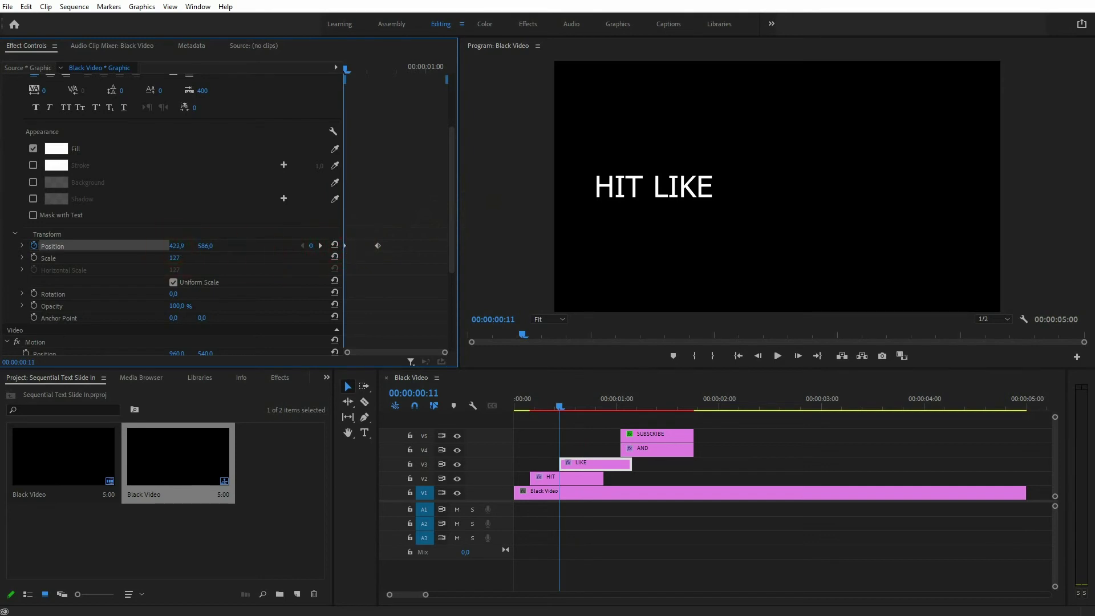
pyautogui.moveTo(177, 245); pyautogui.dragTo(43, 245)
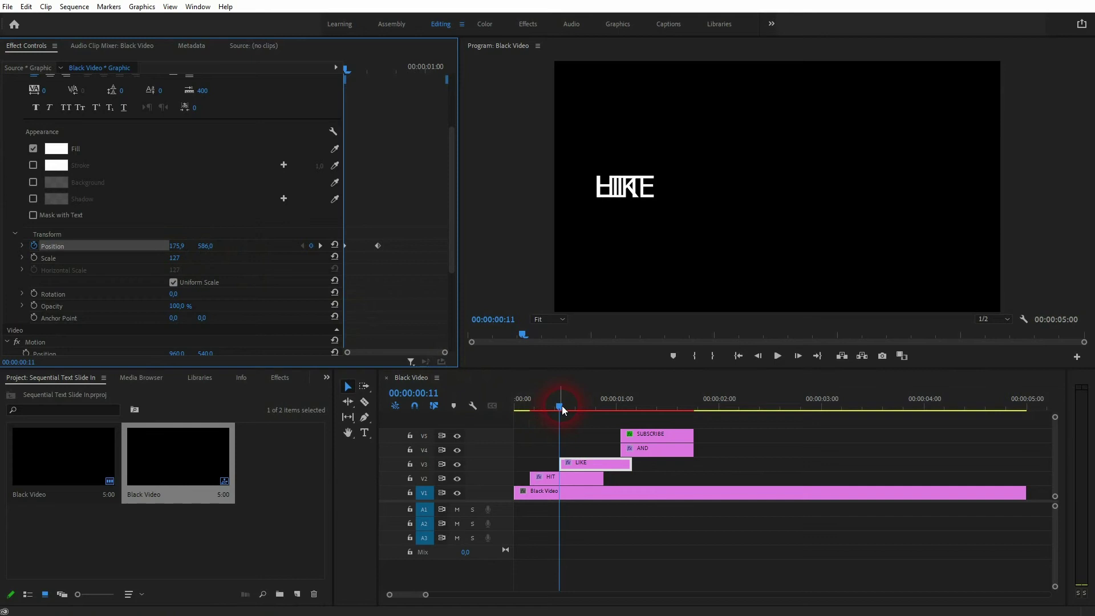
# Play the sequence from the start to check how HIT and LIKE slide in together
pyautogui.moveTo(561, 406); pyautogui.dragTo(514, 407)
pyautogui.press('space')
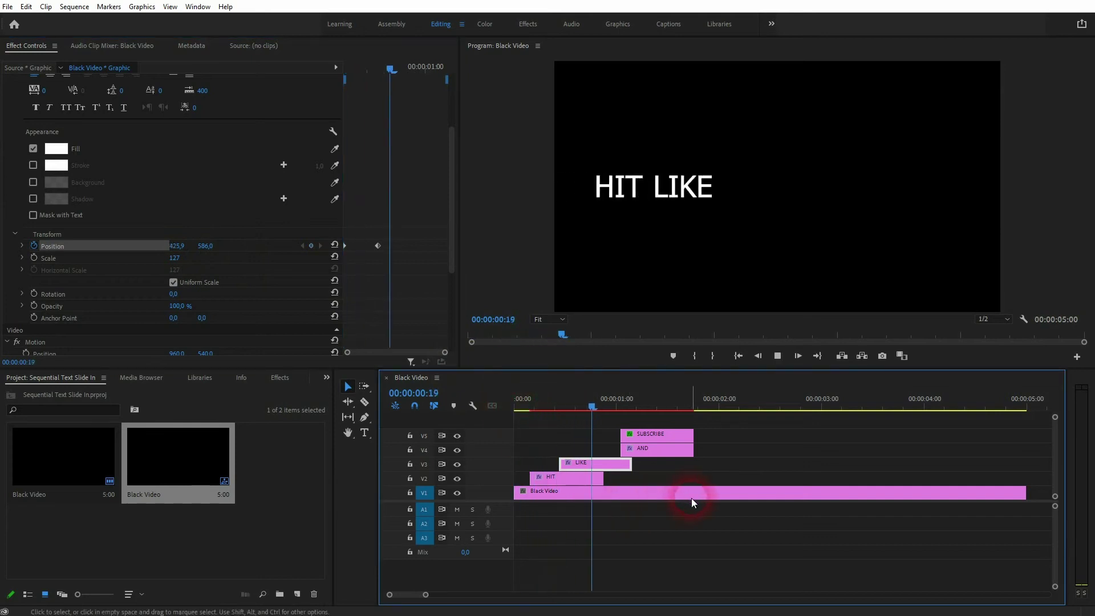
pyautogui.click(630, 403)
pyautogui.moveTo(630, 403); pyautogui.dragTo(516, 406)
pyautogui.press('space')
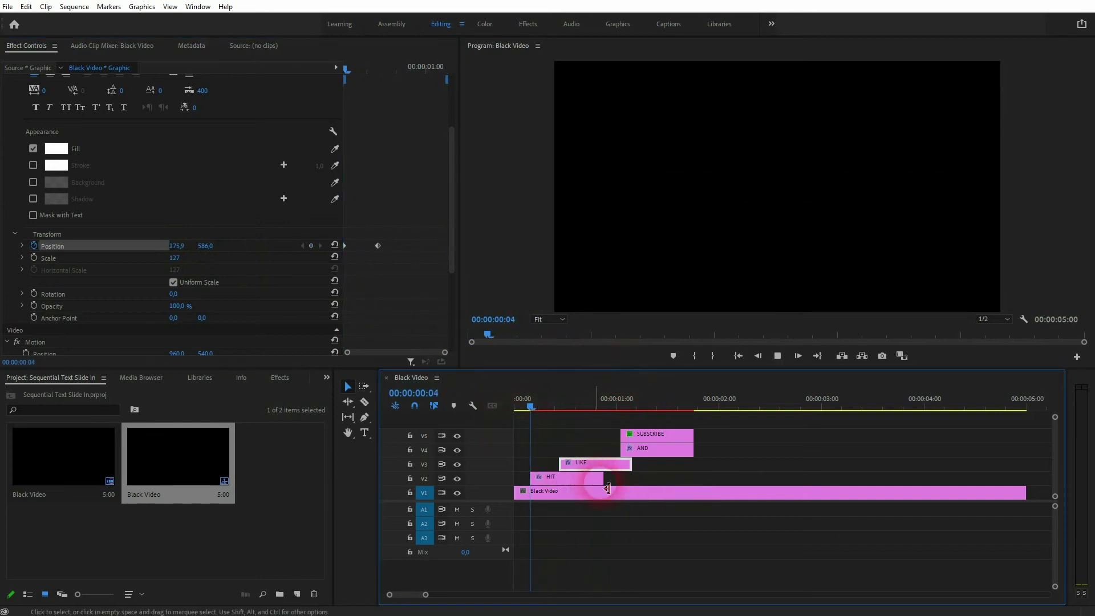
pyautogui.click(656, 495)
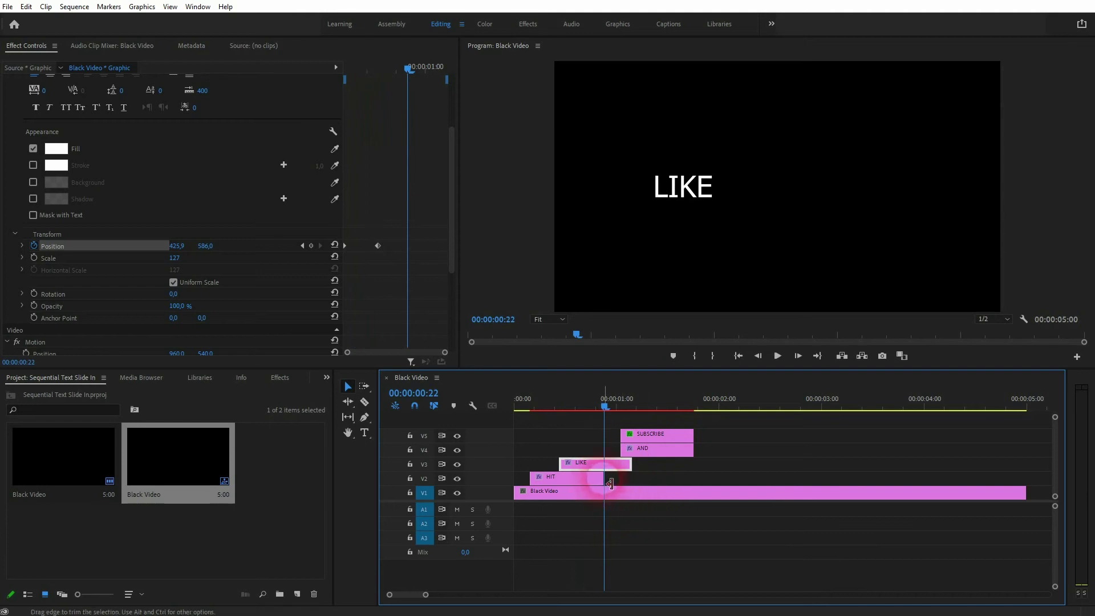
# Start the AND clip at 00:00:00:18 and extend the HIT and LIKE clips to AND's end
pyautogui.moveTo(603, 478); pyautogui.dragTo(632, 477)
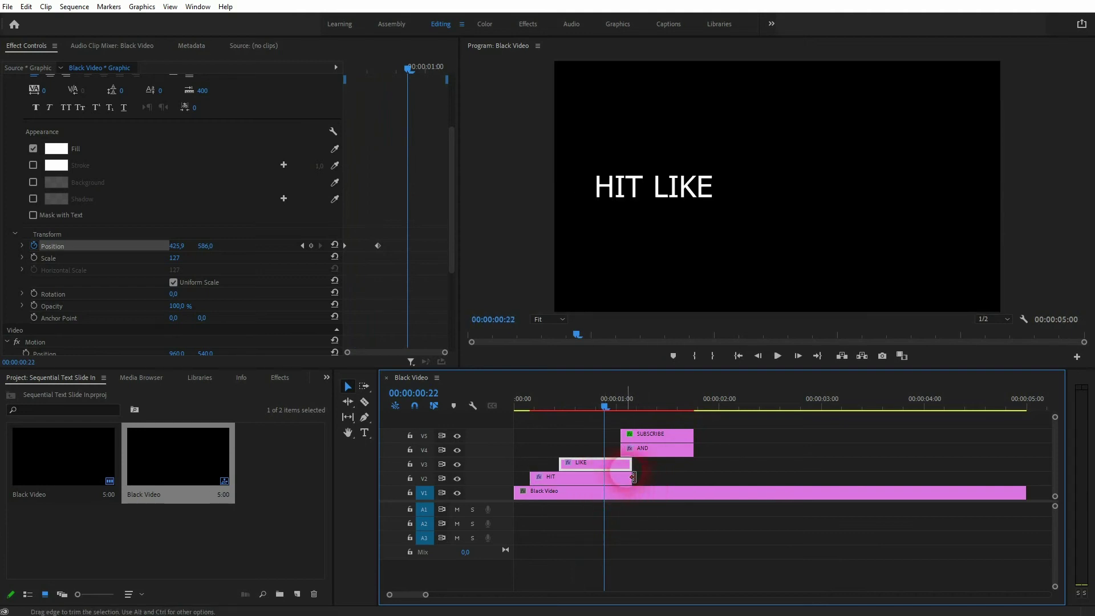
pyautogui.moveTo(606, 405); pyautogui.dragTo(586, 422)
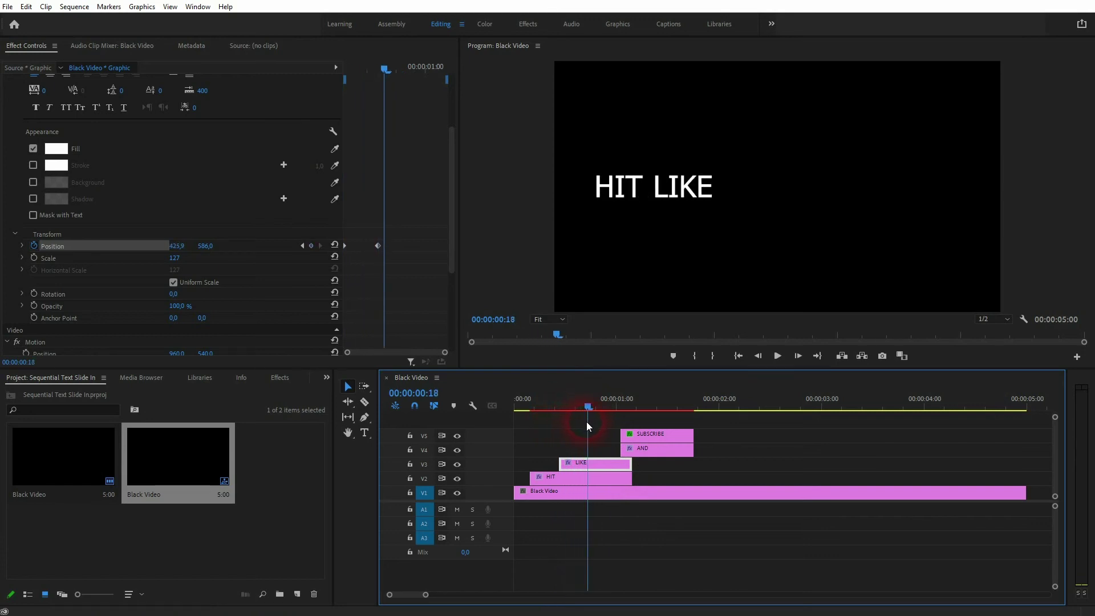
pyautogui.click(648, 451)
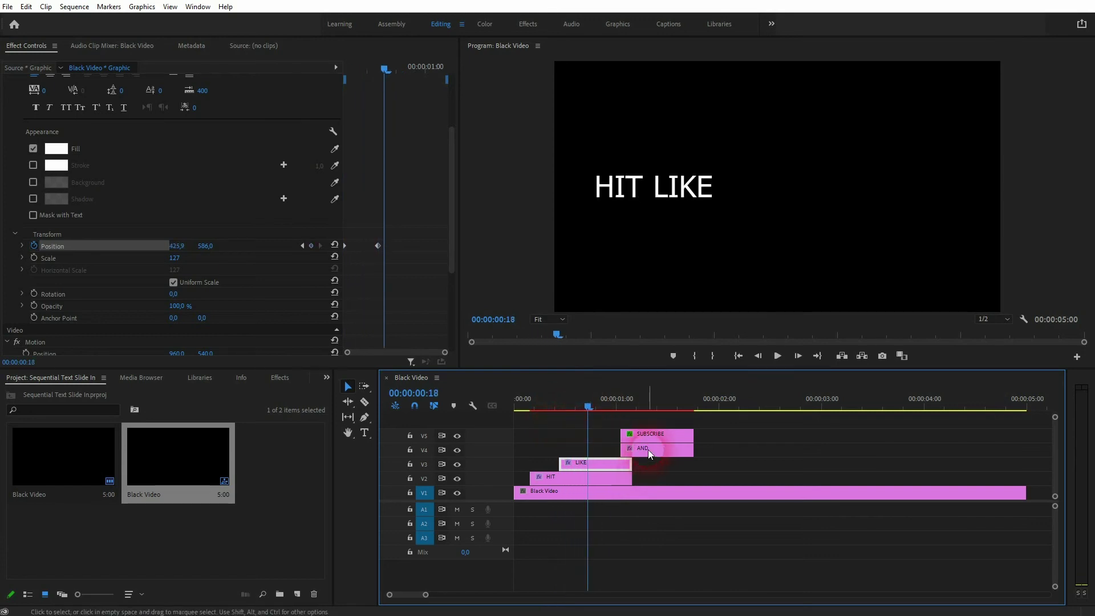
pyautogui.moveTo(648, 450); pyautogui.dragTo(660, 480)
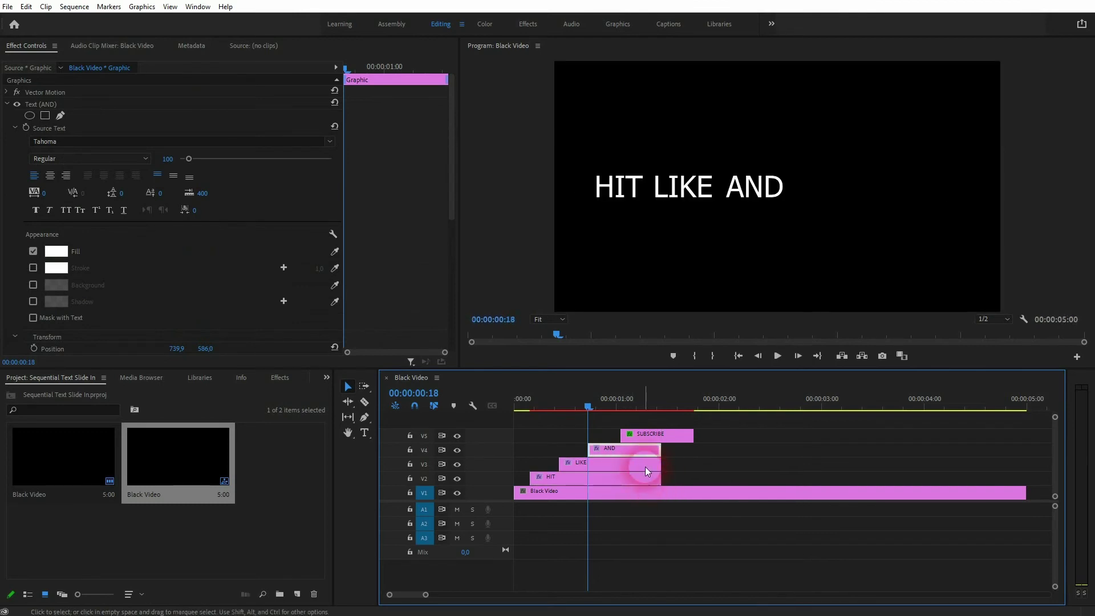
# Keyframe the AND text's current Transform position at 00:00:00:18 and 00:00:00:24
pyautogui.scroll(-5, 197, 235)
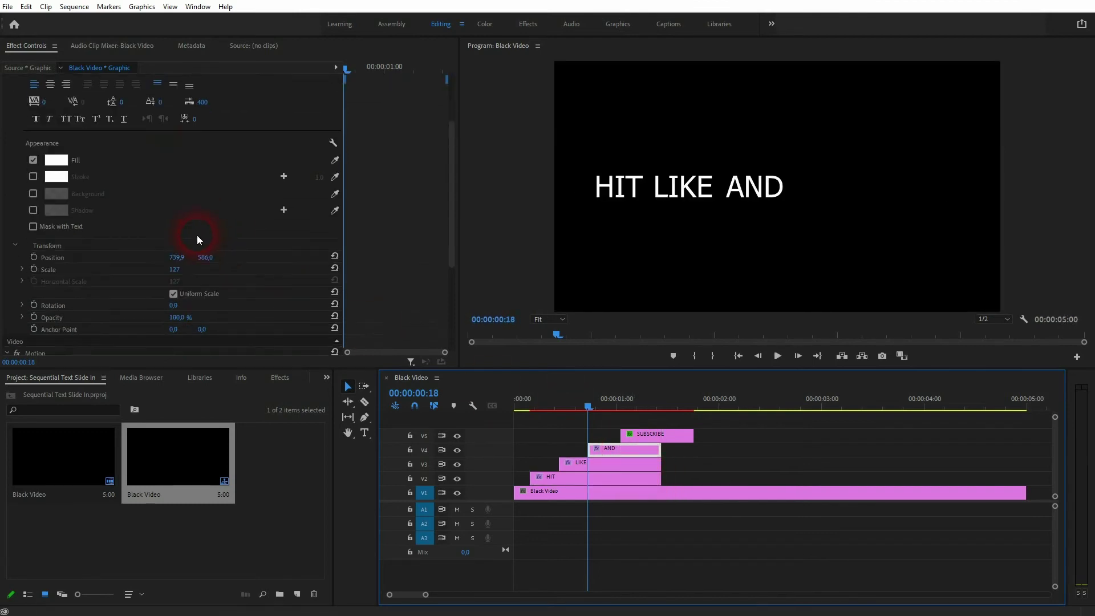
pyautogui.click(34, 211)
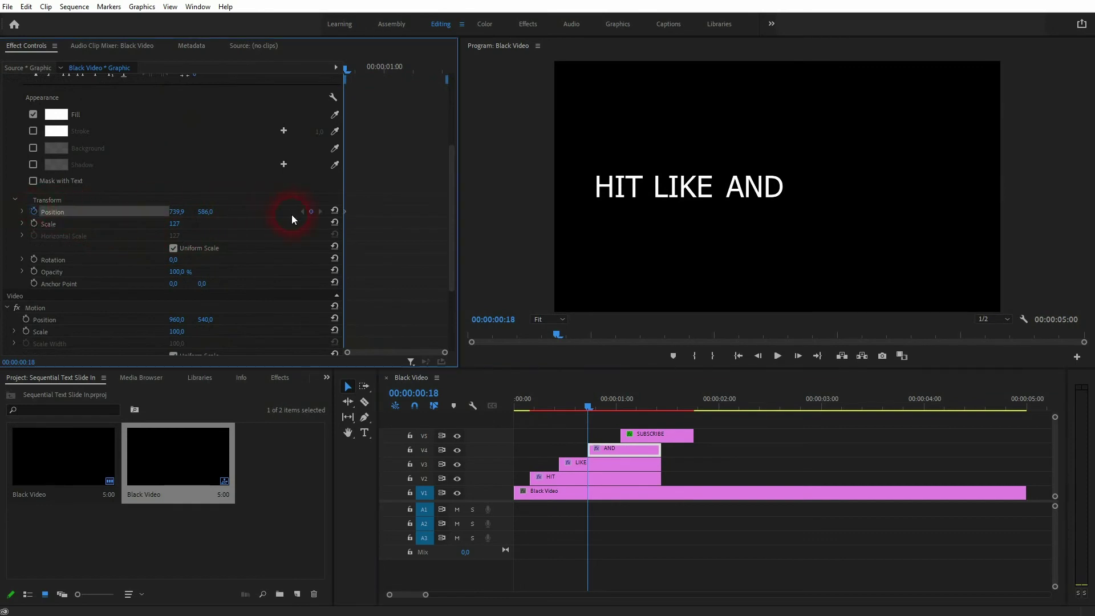
pyautogui.press('Right')
pyautogui.press('Right')
pyautogui.press('Right')
pyautogui.press('Right')
pyautogui.press('Right')
pyautogui.press('Right')
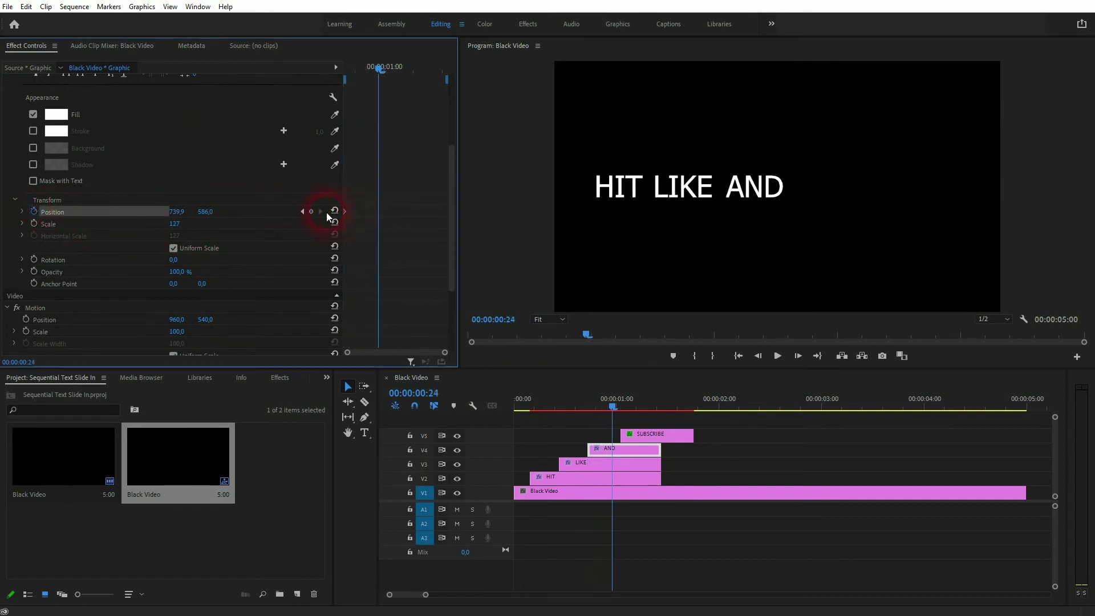
pyautogui.click(319, 211)
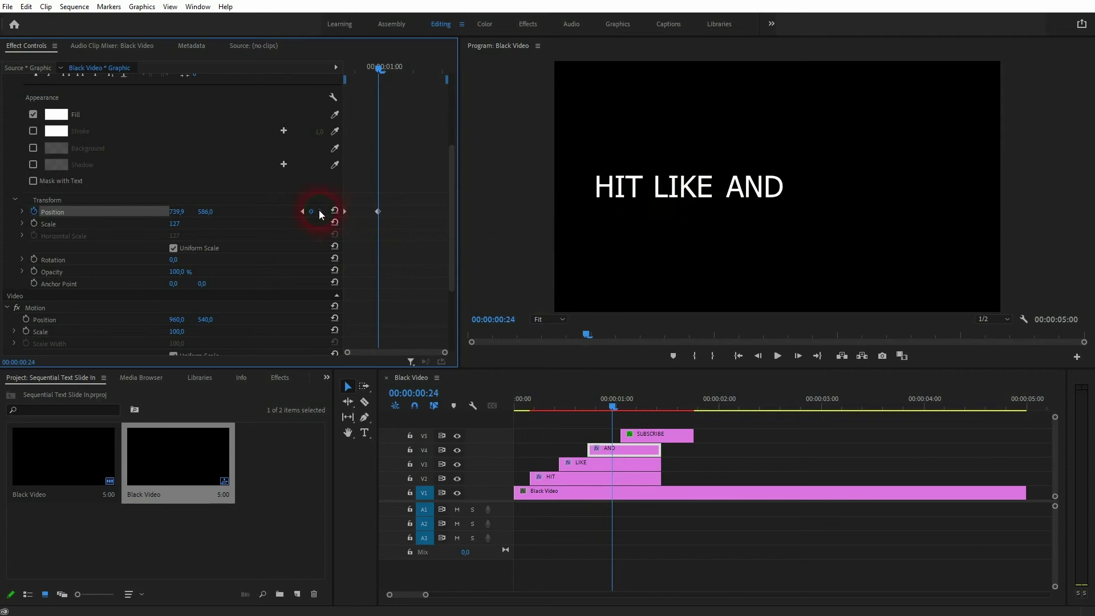
# Set the first AND position keyframe's horizontal value to 437.9 so the word starts over LIKE, and play the result
pyautogui.click(302, 211)
pyautogui.moveTo(184, 212)
pyautogui.mouseDown()
pyautogui.moveTo(7, 211)
pyautogui.moveTo(176, 212)
pyautogui.mouseUp()
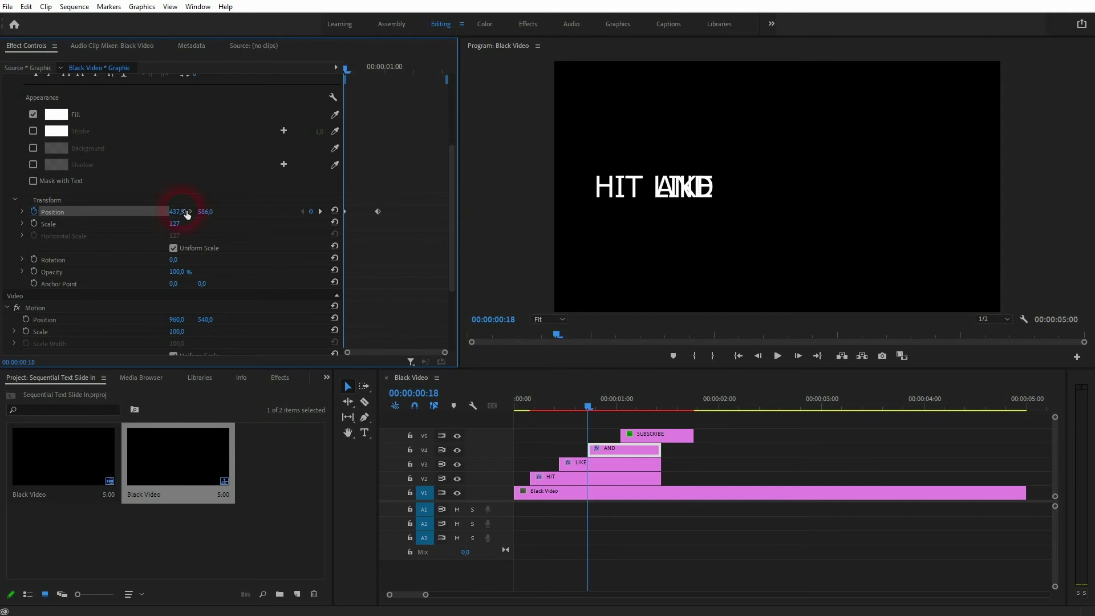
pyautogui.click(586, 409)
pyautogui.moveTo(585, 407); pyautogui.dragTo(517, 420)
pyautogui.press('space')
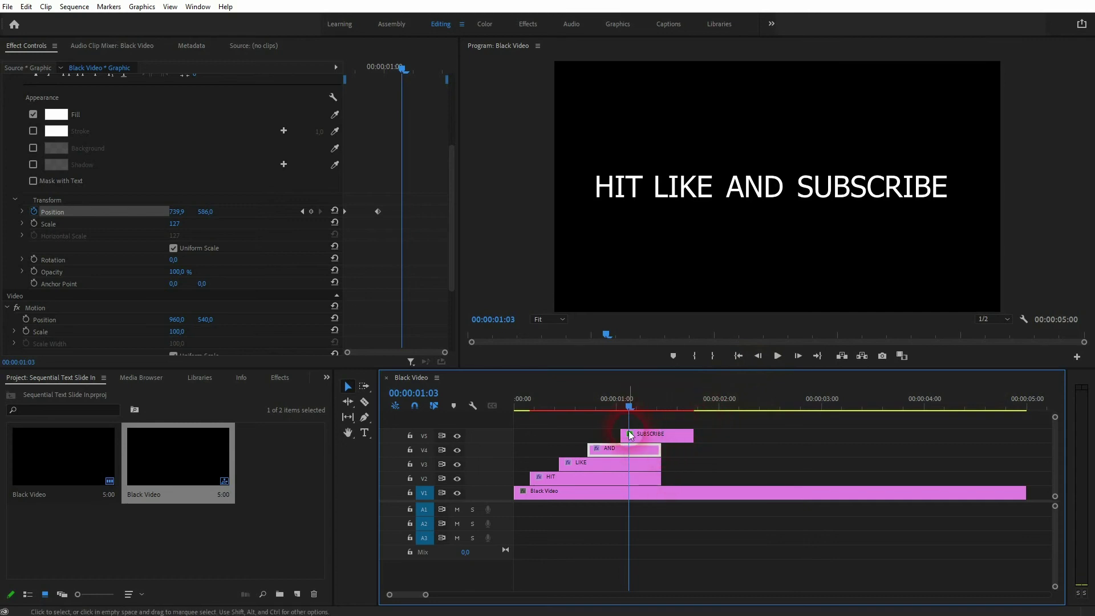
# Start the SUBSCRIBE clip at 00:00:01:00, just after AND reaches its final position
pyautogui.press('Left')
pyautogui.press('Left')
pyautogui.press('Left')
pyautogui.press('Left')
pyautogui.press('Left')
pyautogui.press('Left')
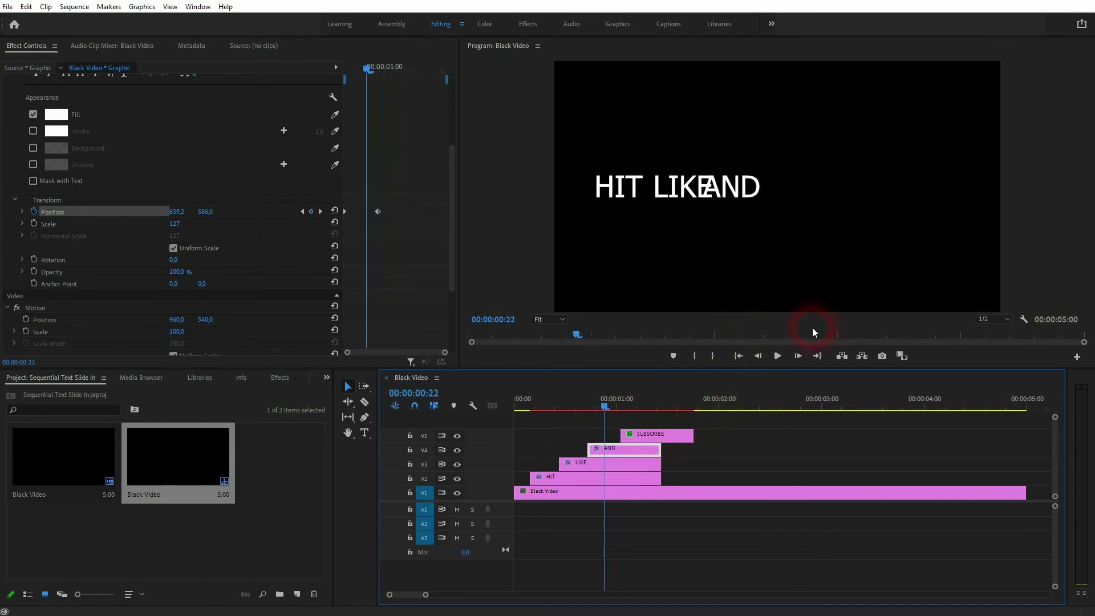
pyautogui.press('Right')
pyautogui.press('Right')
pyautogui.scroll(-1, 776, 212)
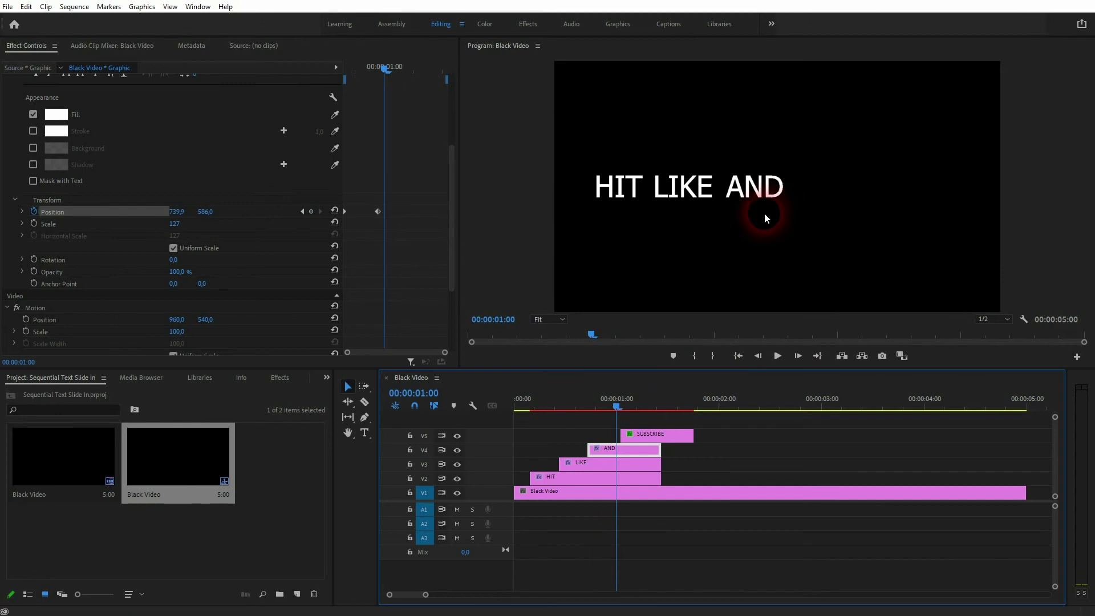
pyautogui.click(642, 435)
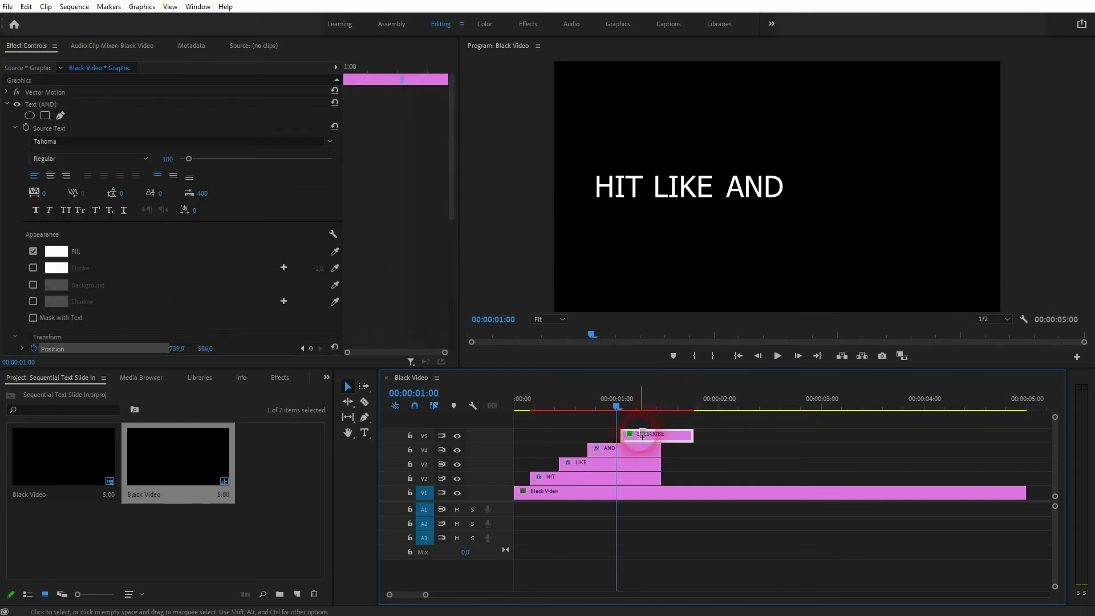
pyautogui.moveTo(643, 435); pyautogui.dragTo(641, 433)
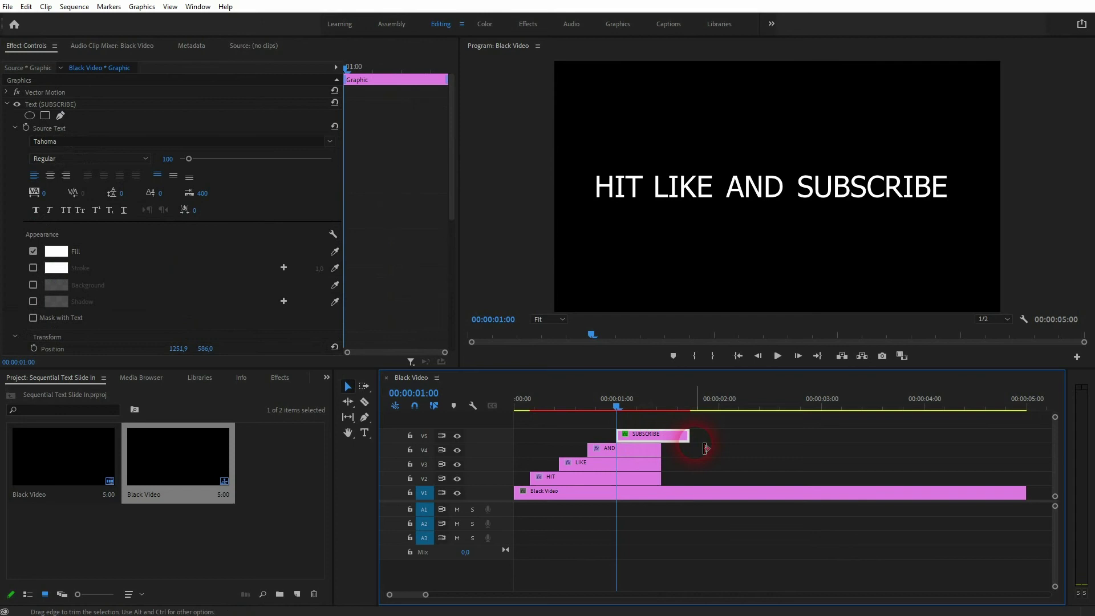
# Keyframe the SUBSCRIBE text's current Transform position at 00:00:01:00 and 00:00:01:06
pyautogui.scroll(-2, 198, 263)
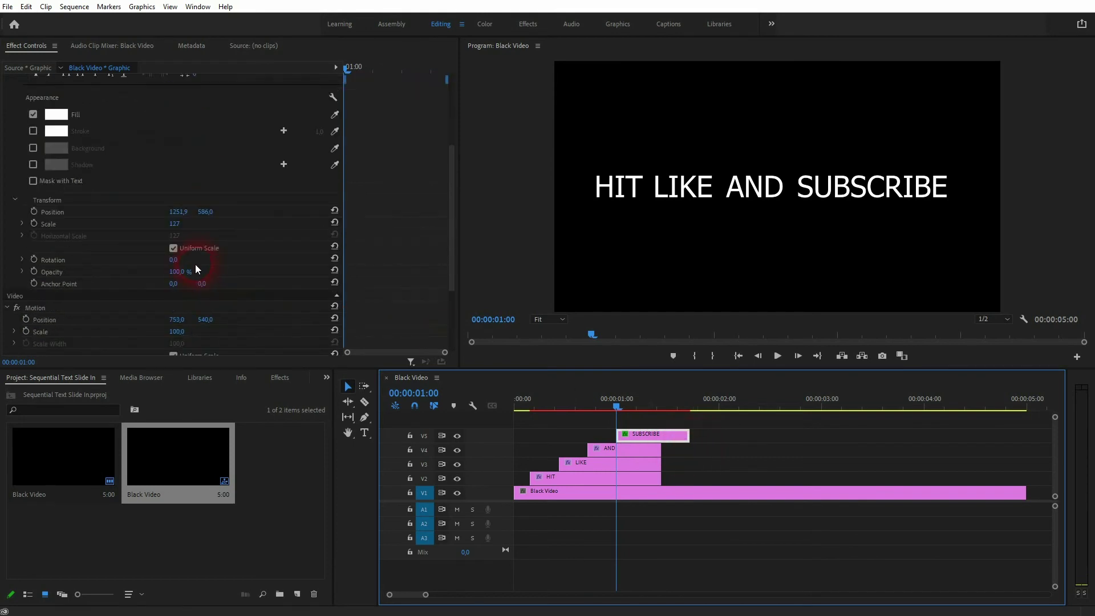
pyautogui.click(33, 213)
pyautogui.press('Right')
pyautogui.press('Right')
pyautogui.press('Right')
pyautogui.press('Right')
pyautogui.press('Right')
pyautogui.press('Right')
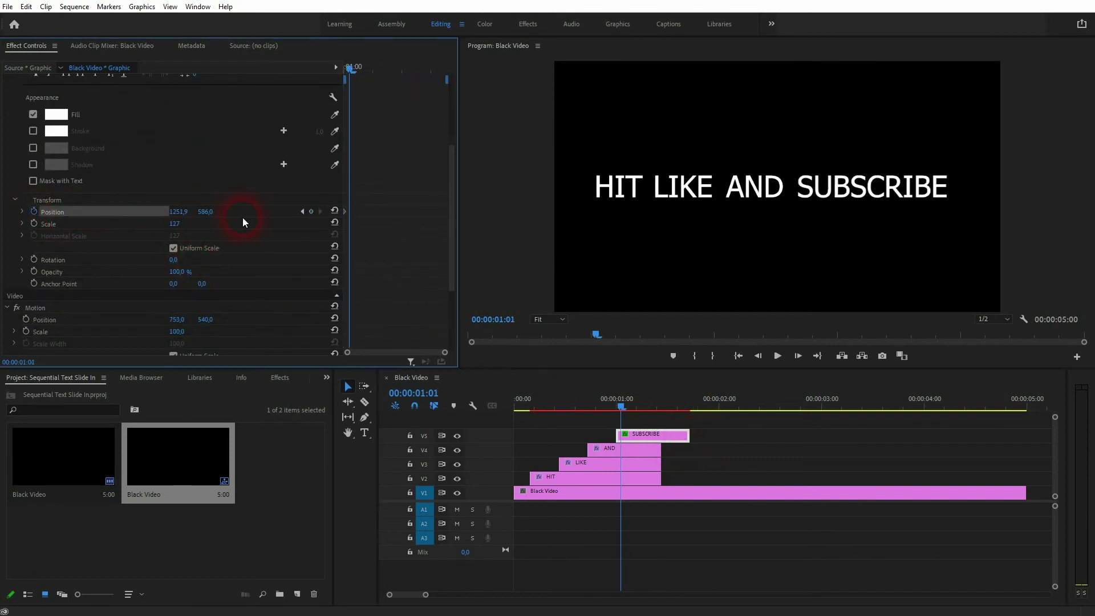
pyautogui.click(311, 211)
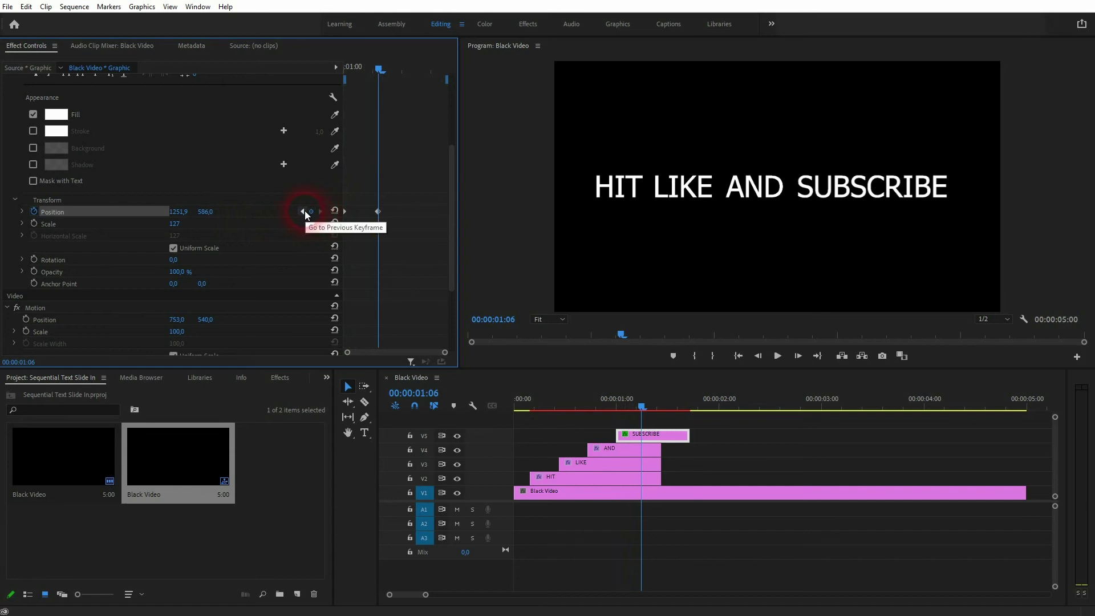
# Set the first SUBSCRIBE position keyframe's horizontal value to 947.9 and extend the HIT, LIKE and AND clips to SUBSCRIBE's end
pyautogui.click(303, 212)
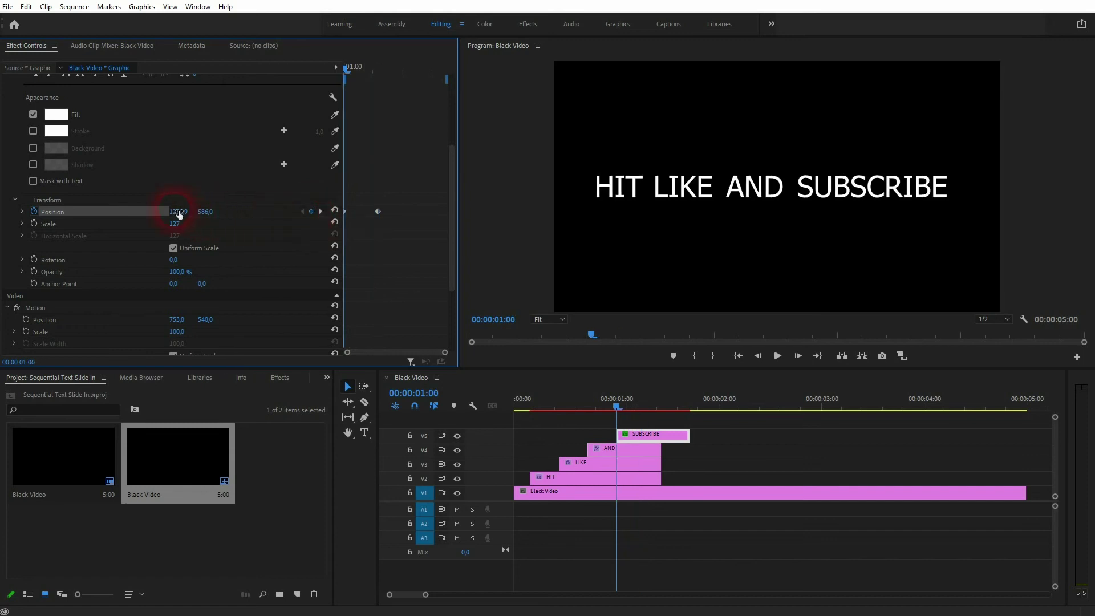
pyautogui.moveTo(179, 214); pyautogui.dragTo(114, 214)
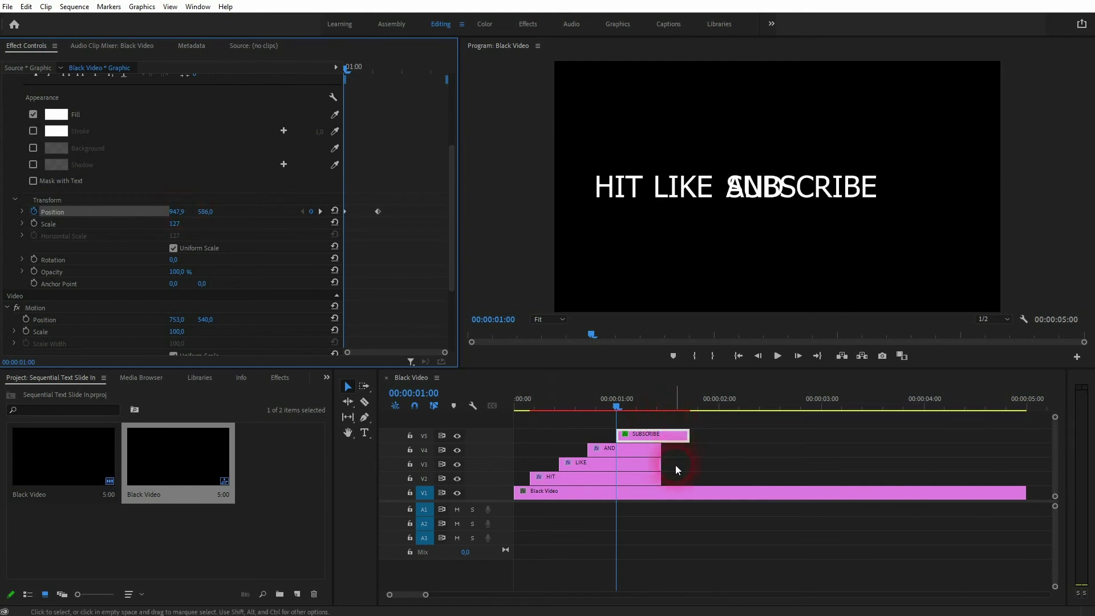
pyautogui.moveTo(662, 451); pyautogui.dragTo(690, 484)
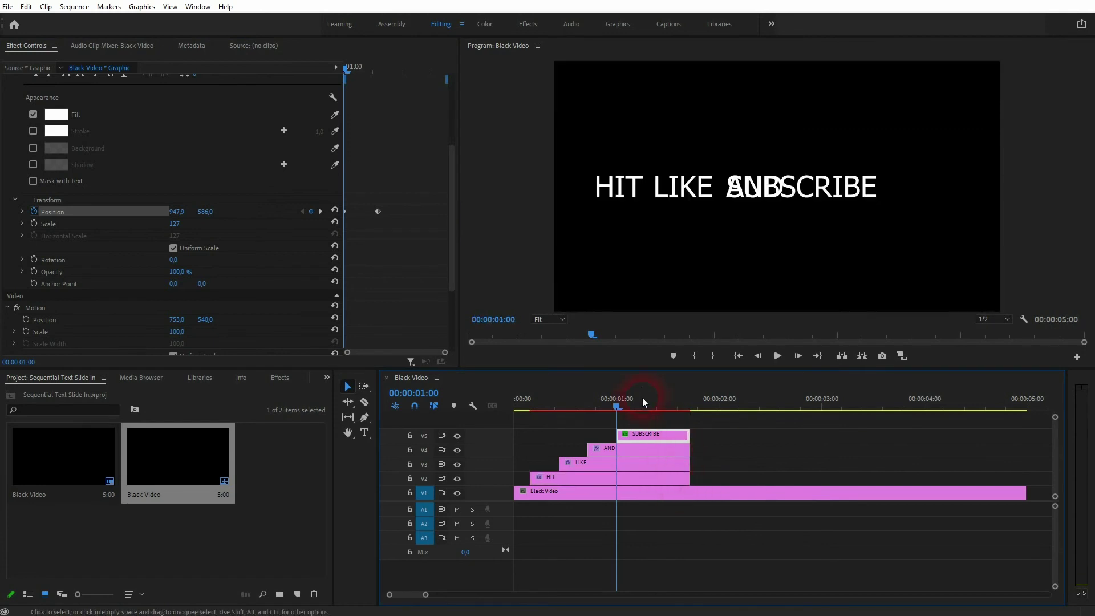
# Play the sequence from the start to check all four words sliding in one after another
pyautogui.moveTo(615, 401); pyautogui.dragTo(438, 454)
pyautogui.press('space')
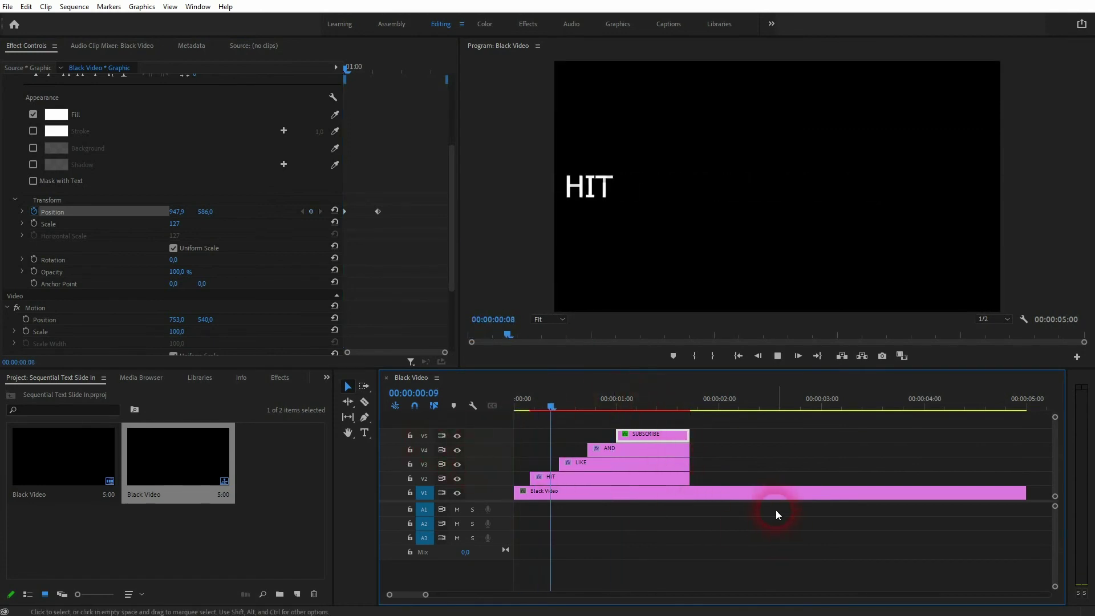
pyautogui.moveTo(807, 401); pyautogui.dragTo(513, 419)
pyautogui.press('space')
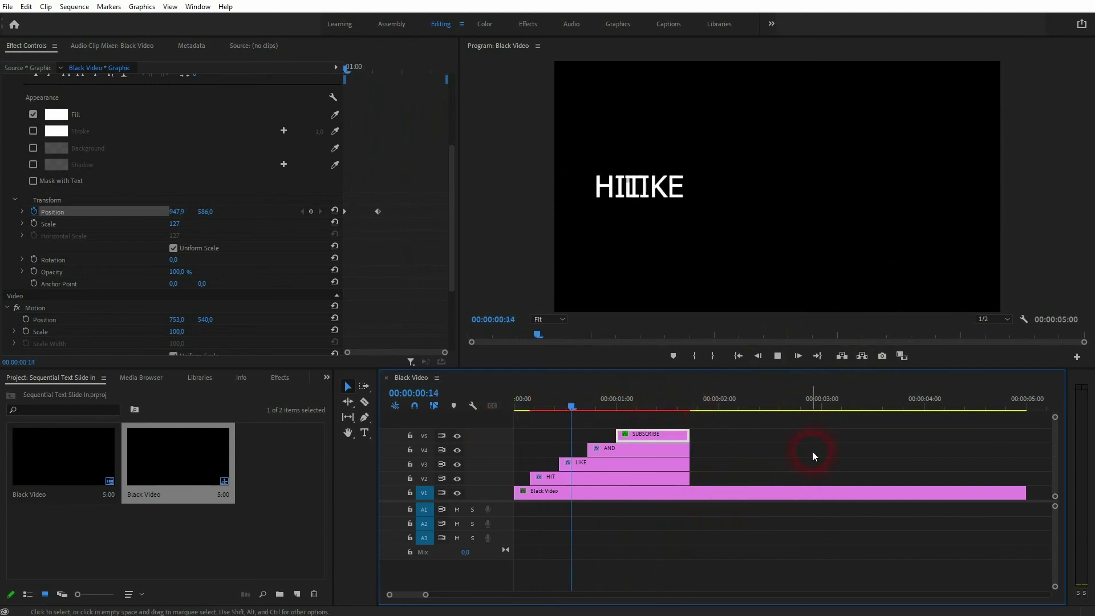
pyautogui.press('space')
# Extend all four text clips to the end of the black video and play the sequence from the start
pyautogui.moveTo(689, 478); pyautogui.dragTo(1013, 478)
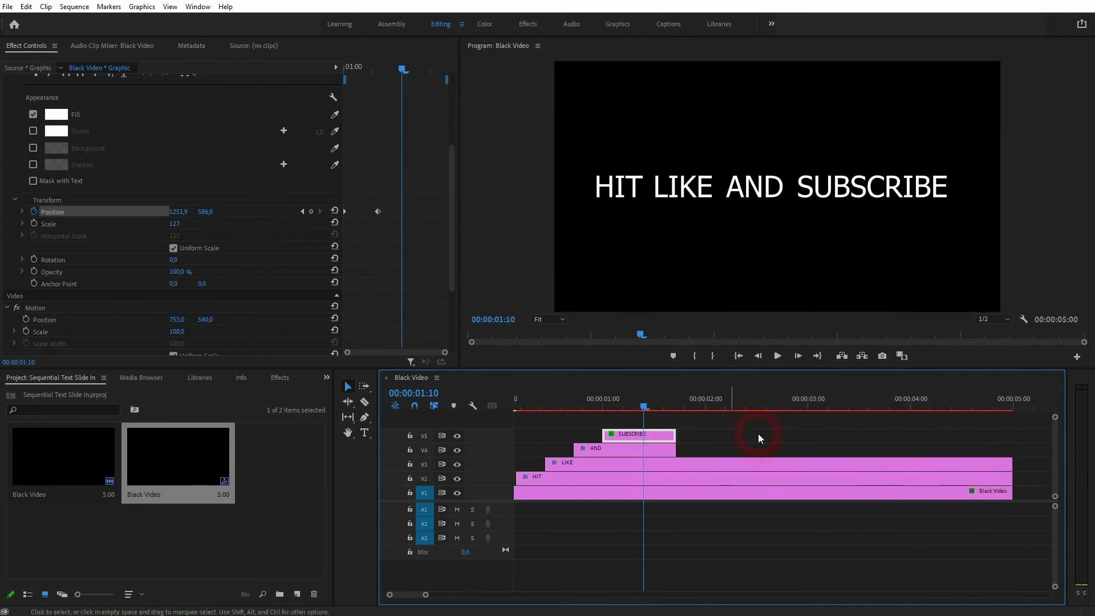
pyautogui.moveTo(676, 449); pyautogui.dragTo(1011, 452)
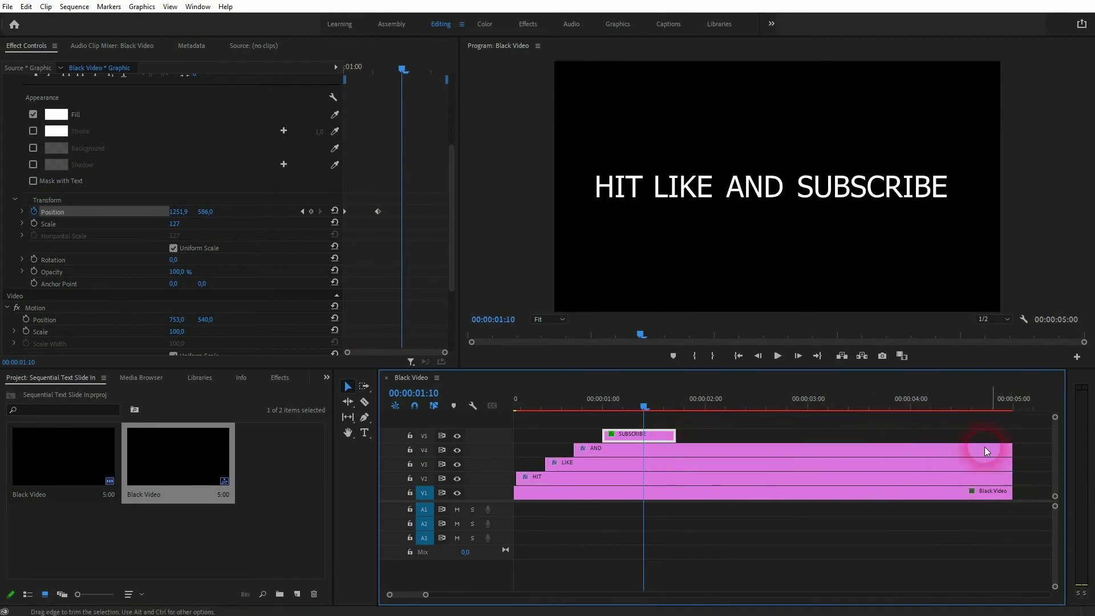
pyautogui.moveTo(675, 436); pyautogui.dragTo(1012, 436)
pyautogui.press('Home')
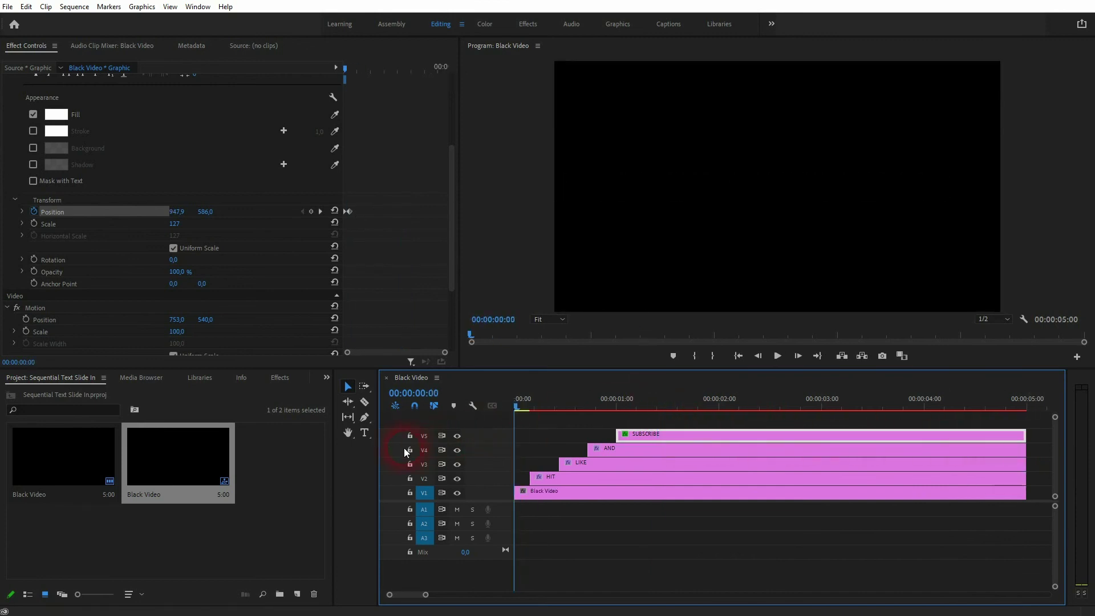
pyautogui.press('space')
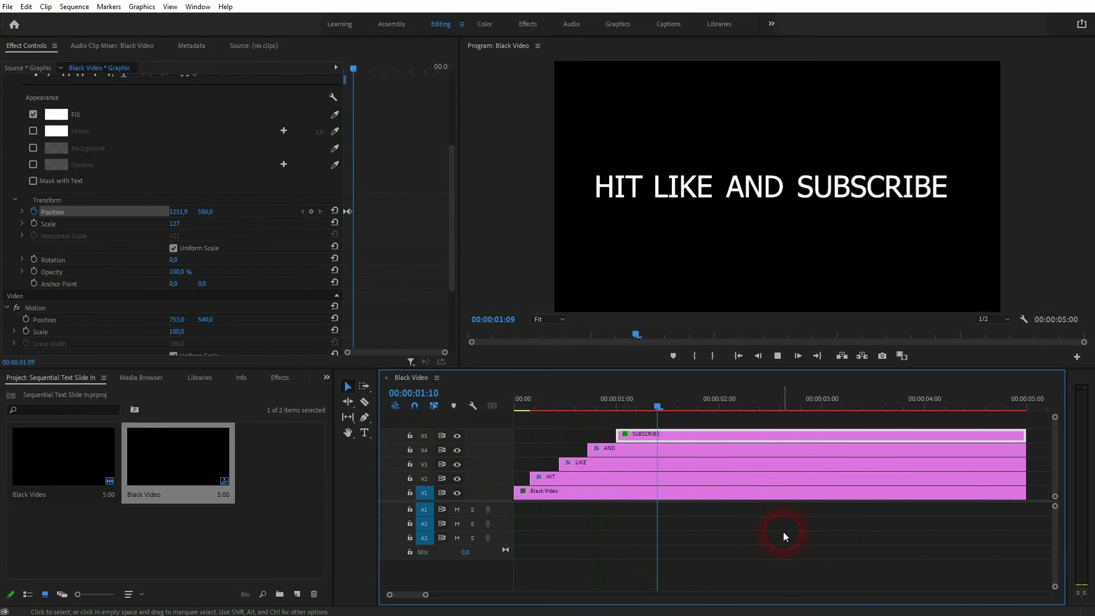
pyautogui.press('space')
# Apply Ease In temporal interpolation to the HIT text's Transform position keyframes
pyautogui.moveTo(680, 393); pyautogui.dragTo(535, 456)
pyautogui.click(553, 475)
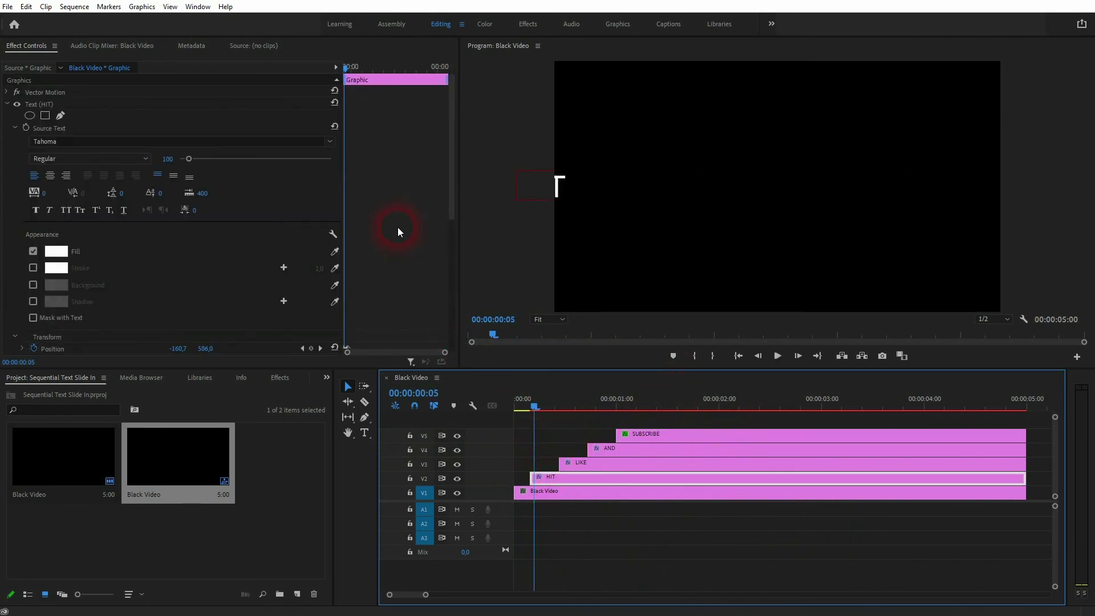
pyautogui.scroll(-3, 398, 227)
pyautogui.moveTo(363, 217); pyautogui.dragTo(345, 235)
pyautogui.rightClick(345, 235)
pyautogui.moveTo(412, 331)
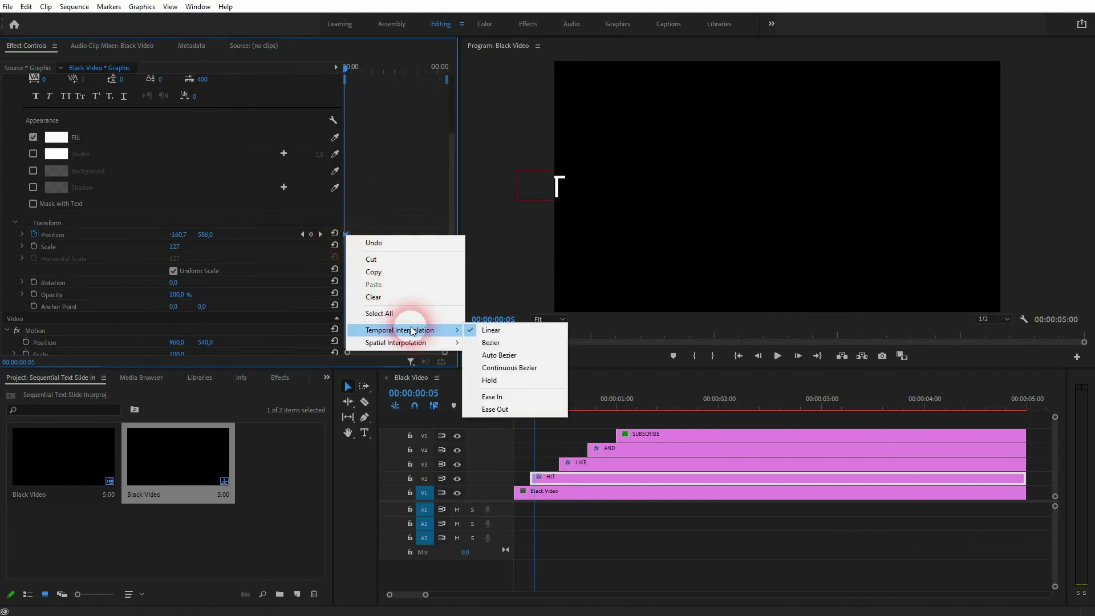
pyautogui.click(501, 399)
# Apply temporal easing to both Transform position keyframes of the LIKE text
pyautogui.click(577, 463)
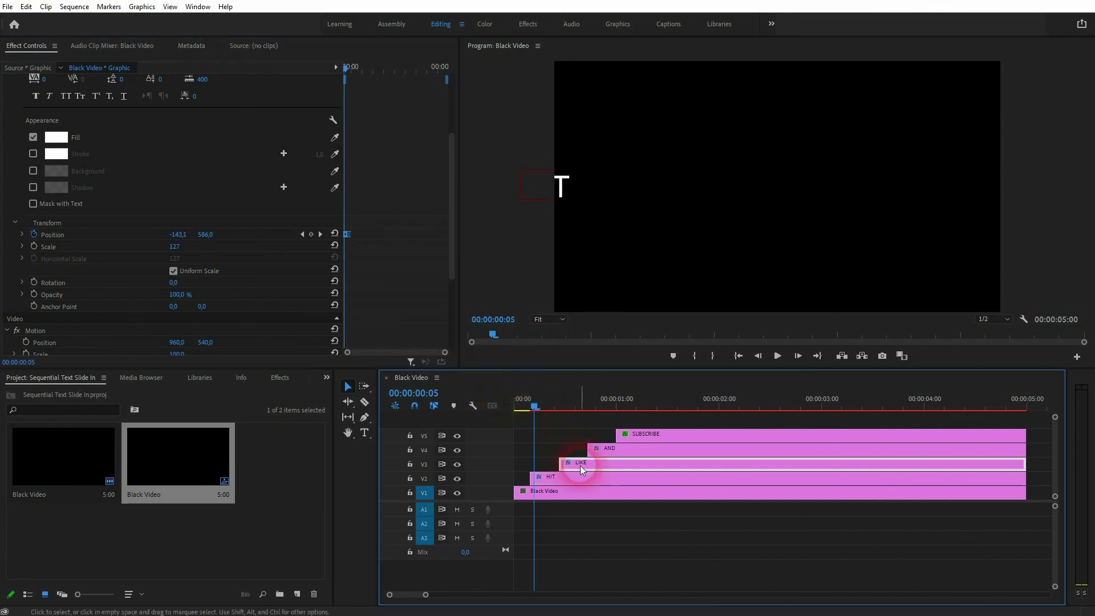
pyautogui.click(348, 284)
pyautogui.scroll(-5, 369, 177)
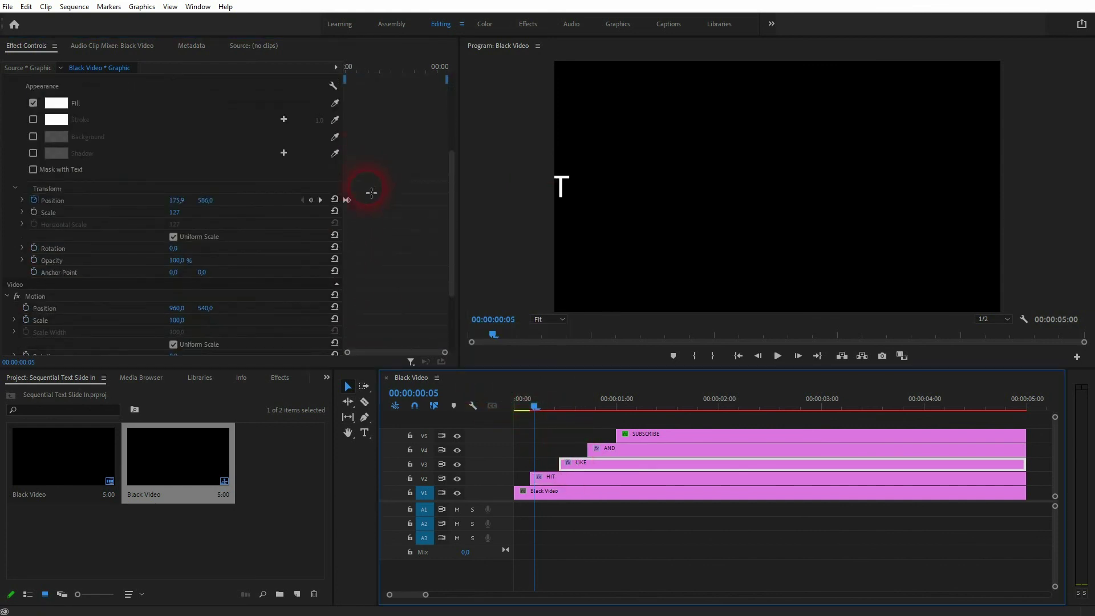
pyautogui.moveTo(366, 189); pyautogui.dragTo(343, 209)
pyautogui.rightClick(348, 201)
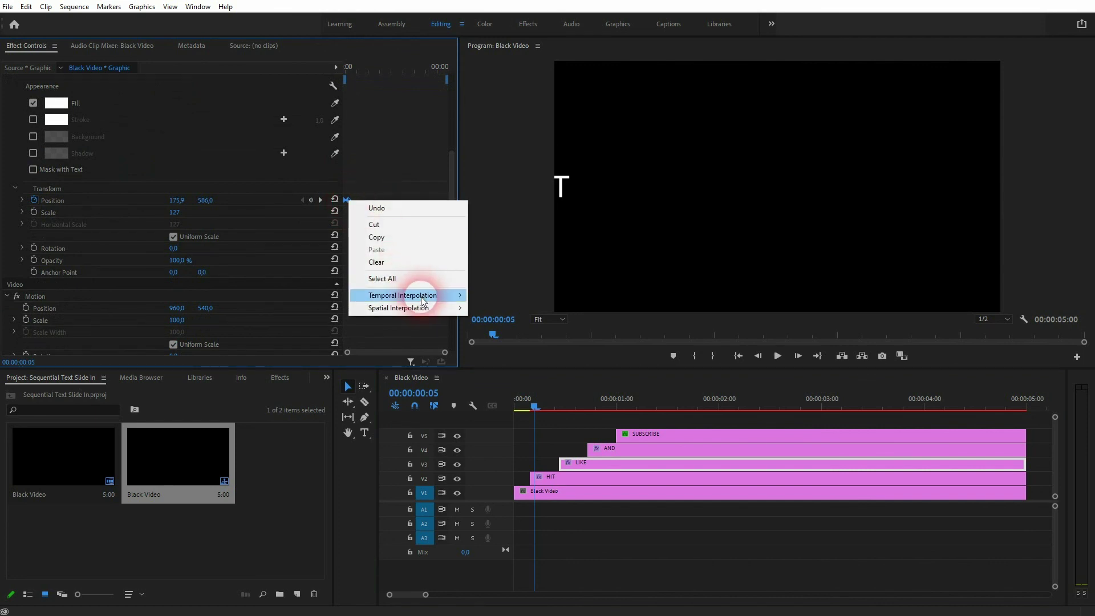
pyautogui.moveTo(415, 295)
pyautogui.click(497, 374)
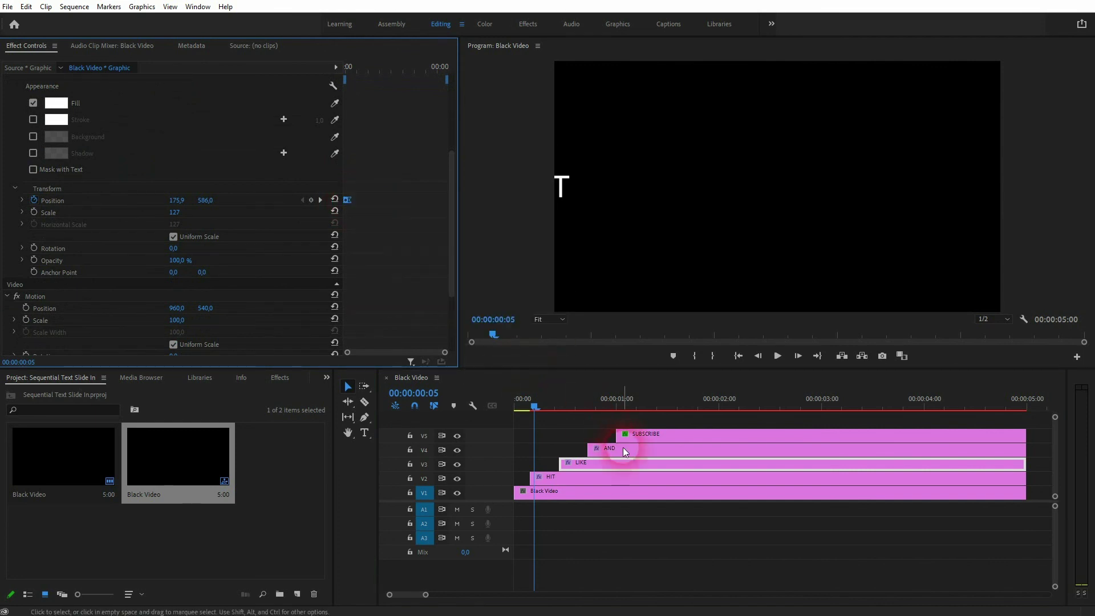
# Apply Ease In temporal interpolation to both Transform position keyframes of the AND text
pyautogui.click(622, 449)
pyautogui.scroll(-4, 388, 239)
pyautogui.moveTo(365, 217); pyautogui.dragTo(332, 234)
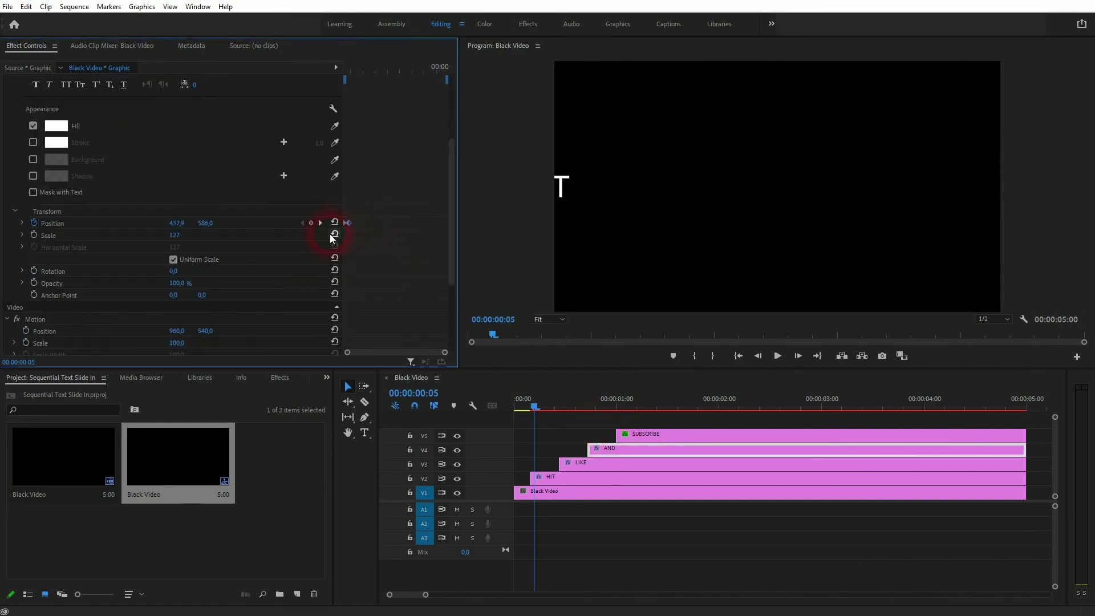
pyautogui.rightClick(348, 226)
pyautogui.moveTo(435, 321)
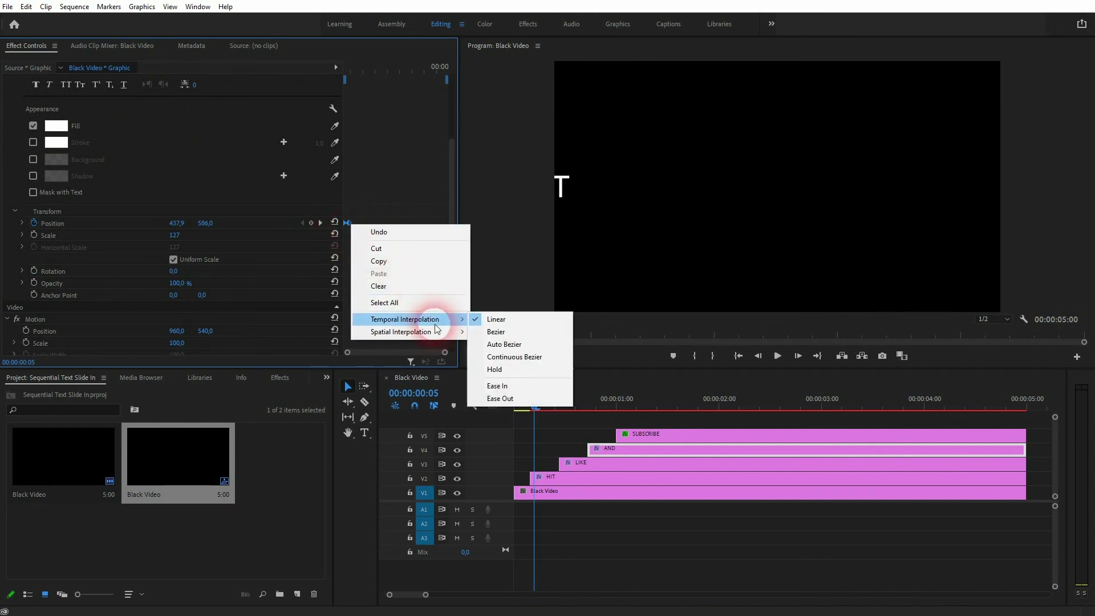
pyautogui.click(521, 387)
# Apply Ease In temporal interpolation to both Transform position keyframes of the SUBSCRIBE text
pyautogui.click(677, 436)
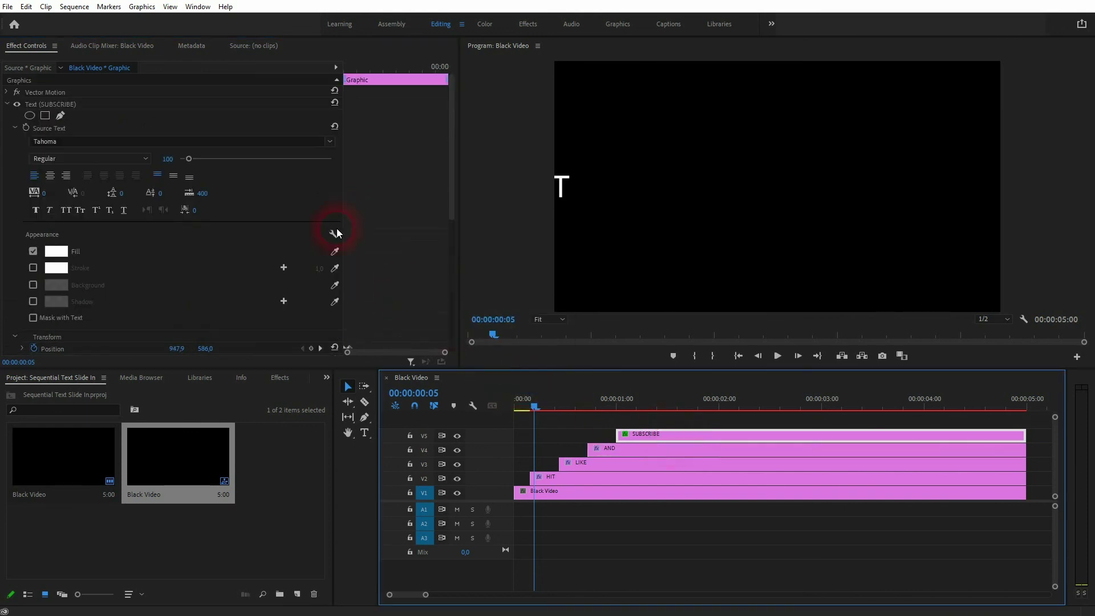
pyautogui.scroll(-3, 354, 225)
pyautogui.scroll(-2, 356, 225)
pyautogui.click(361, 224)
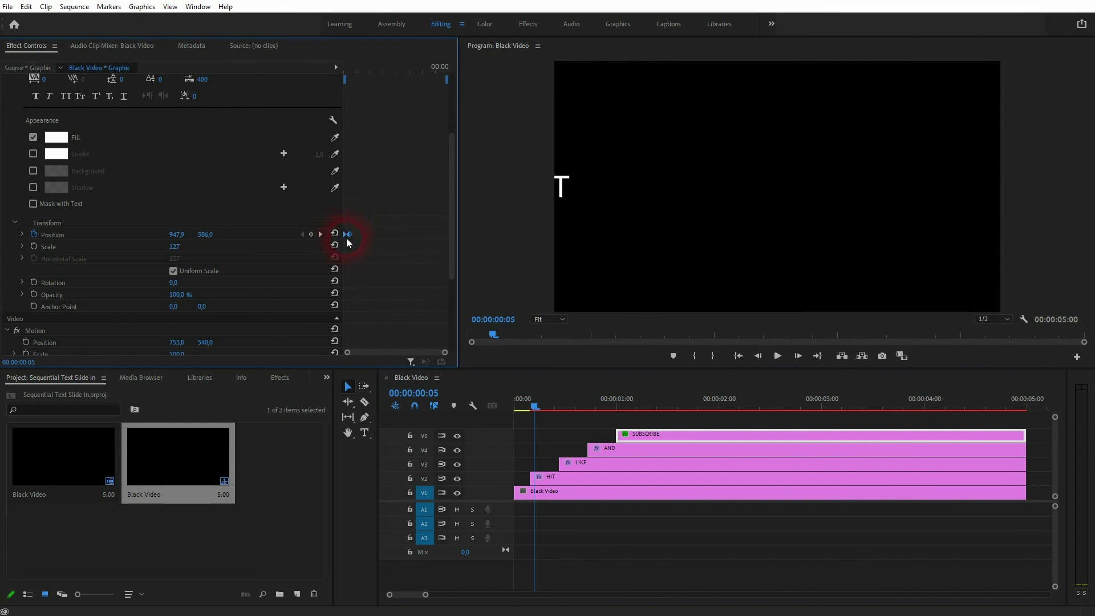
pyautogui.rightClick(348, 235)
pyautogui.moveTo(439, 329)
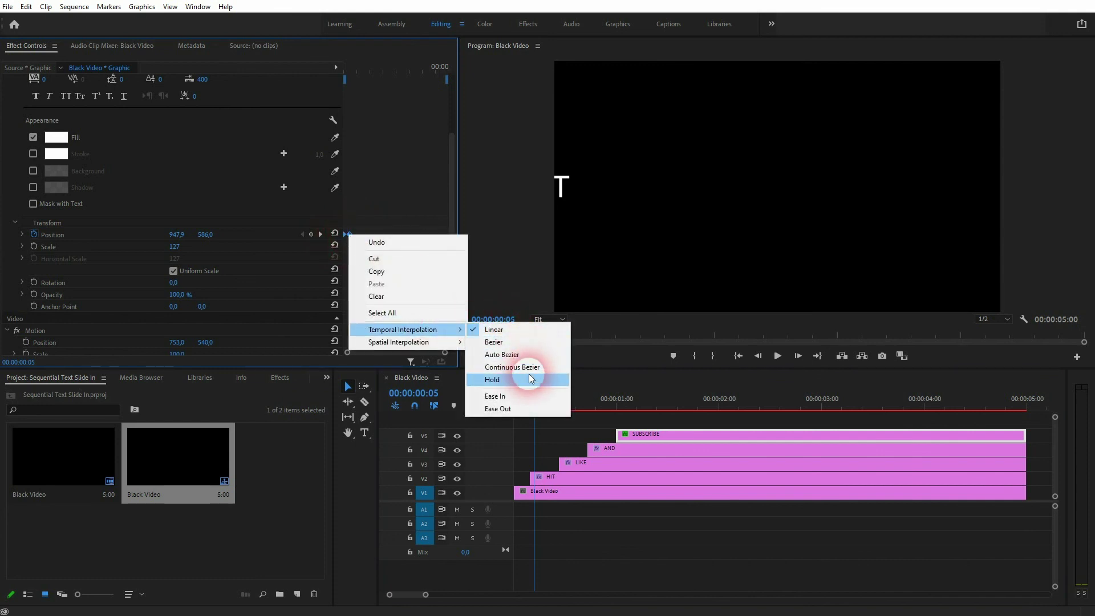
pyautogui.click(525, 392)
# Play the sequence from the start to check the eased slide-in of all four words
pyautogui.moveTo(539, 406); pyautogui.dragTo(484, 420)
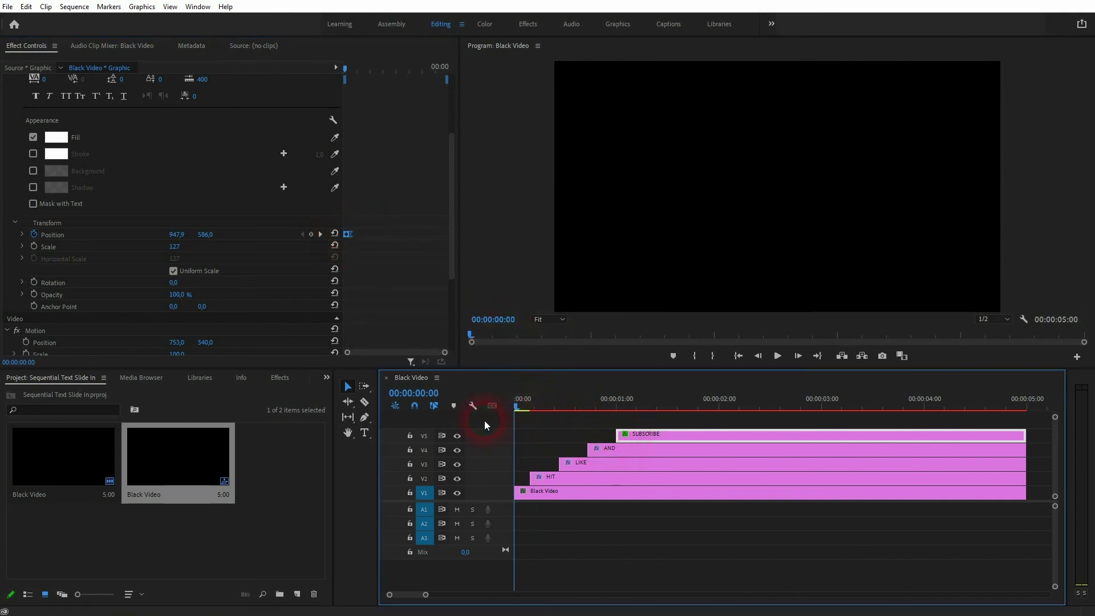
pyautogui.press('space')
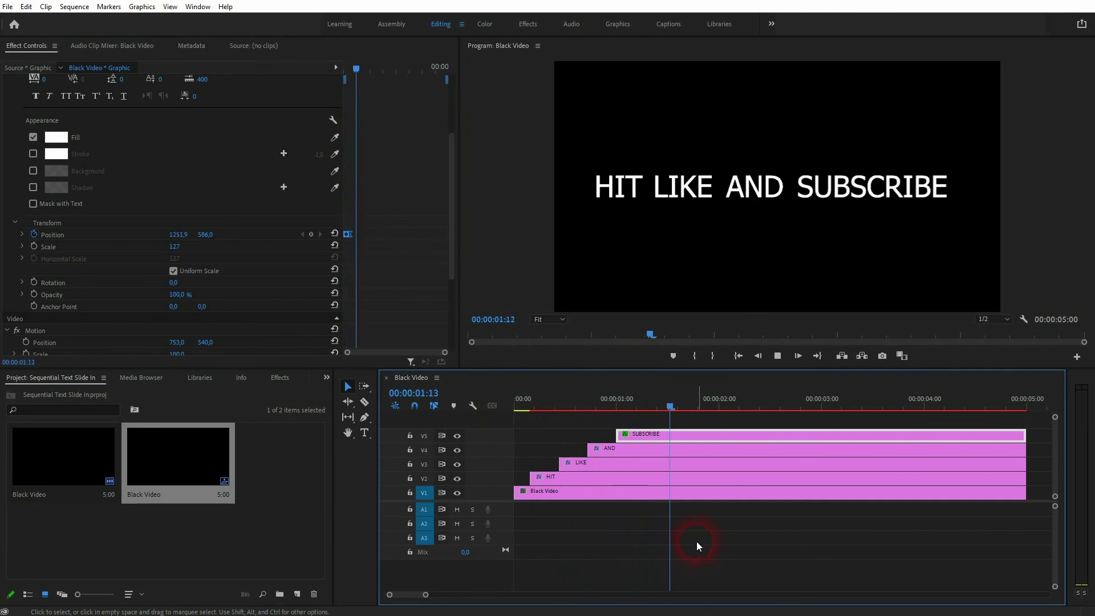